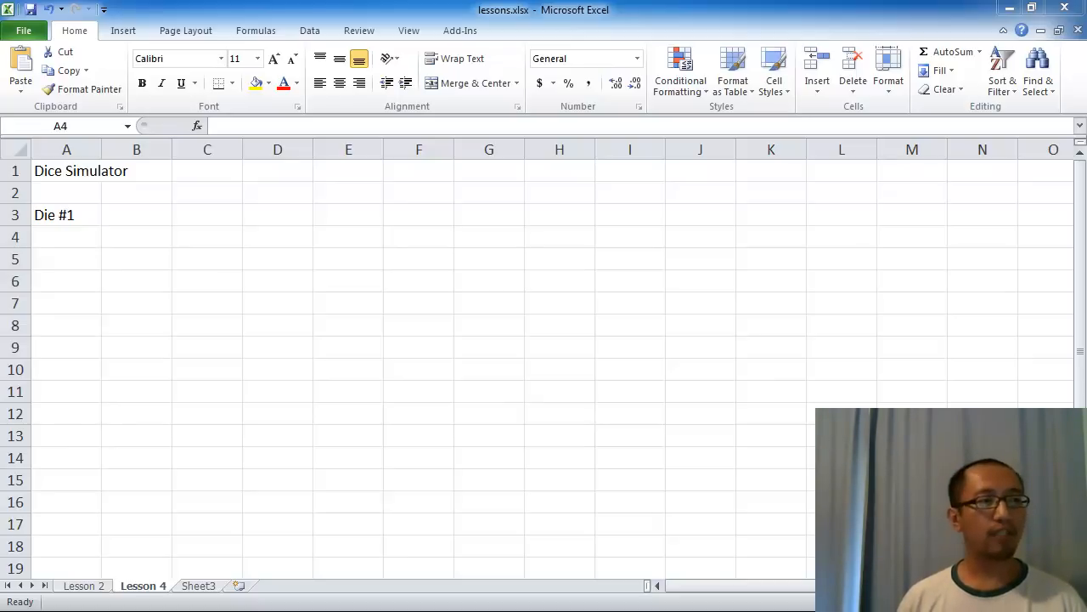
# - Try entering =rand in cell A4 under the Die #1 label
pyautogui.click(70, 237)
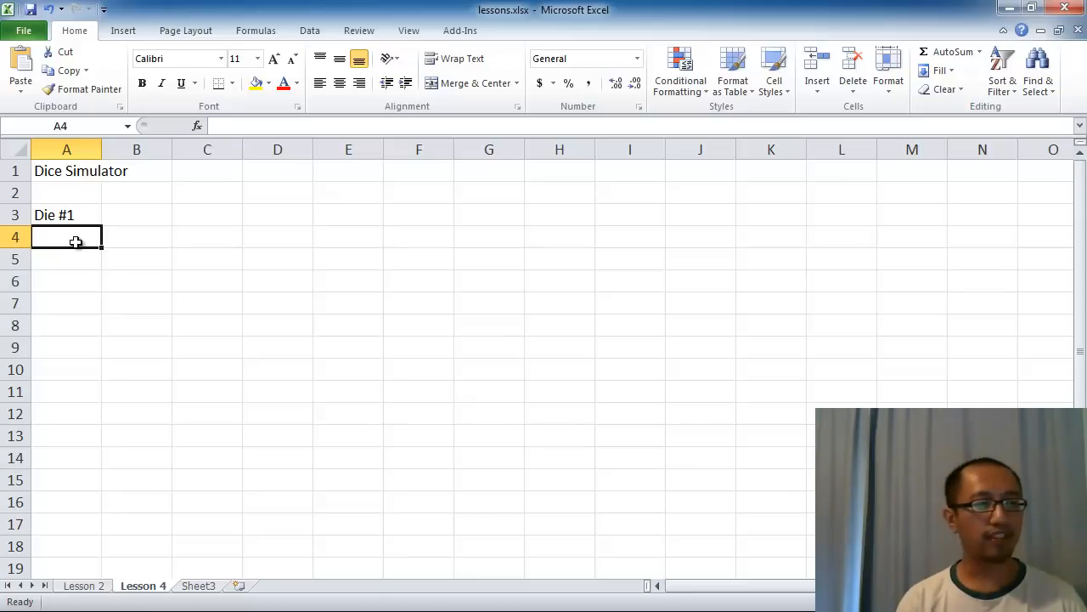
pyautogui.write('=')
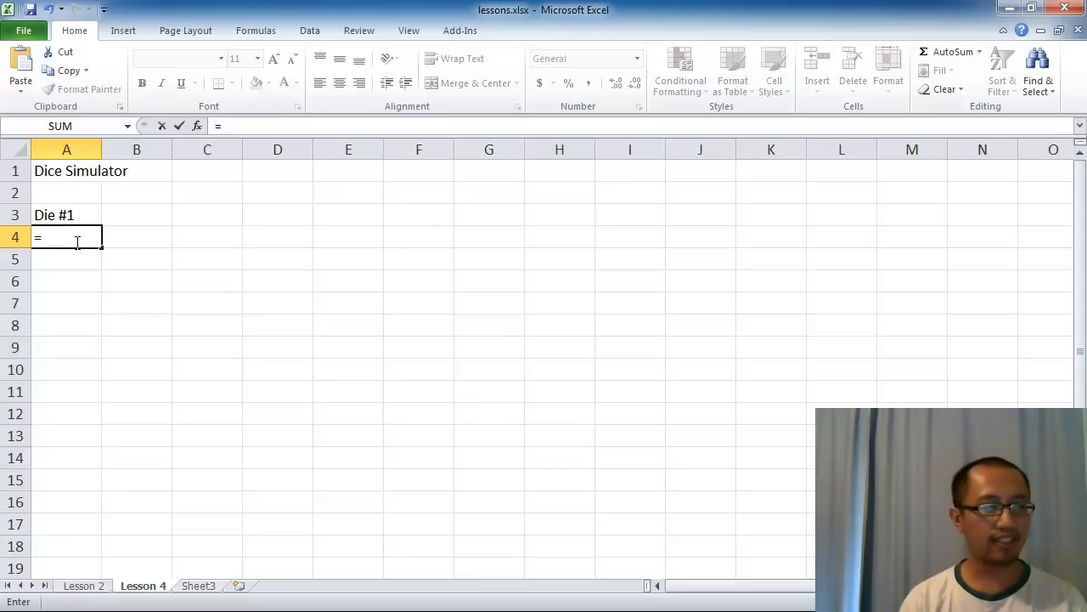
pyautogui.write('rand')
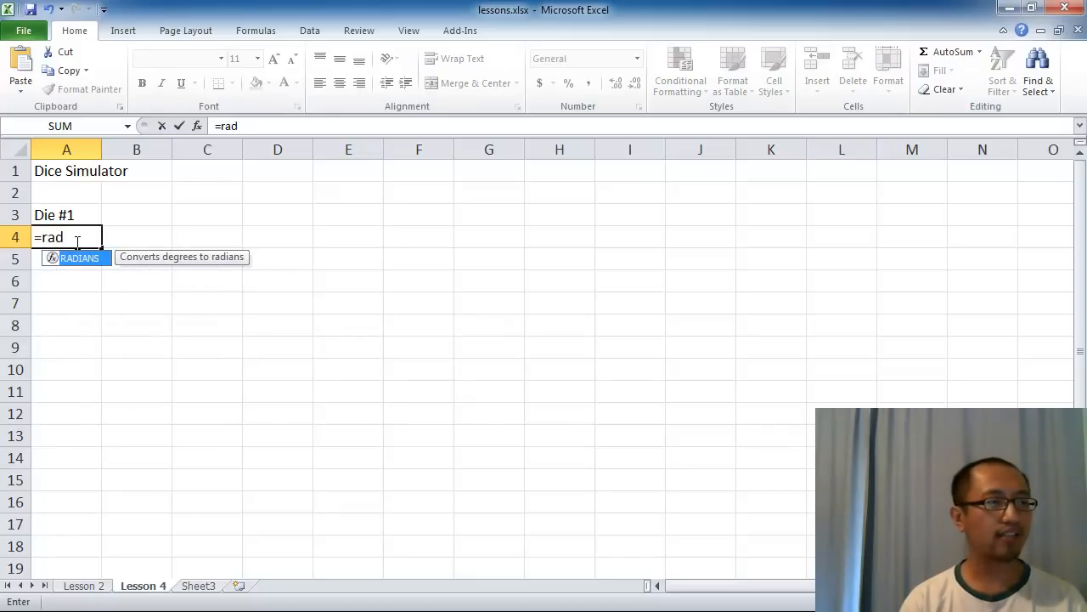
pyautogui.press('BackSpace')
pyautogui.write('nd')
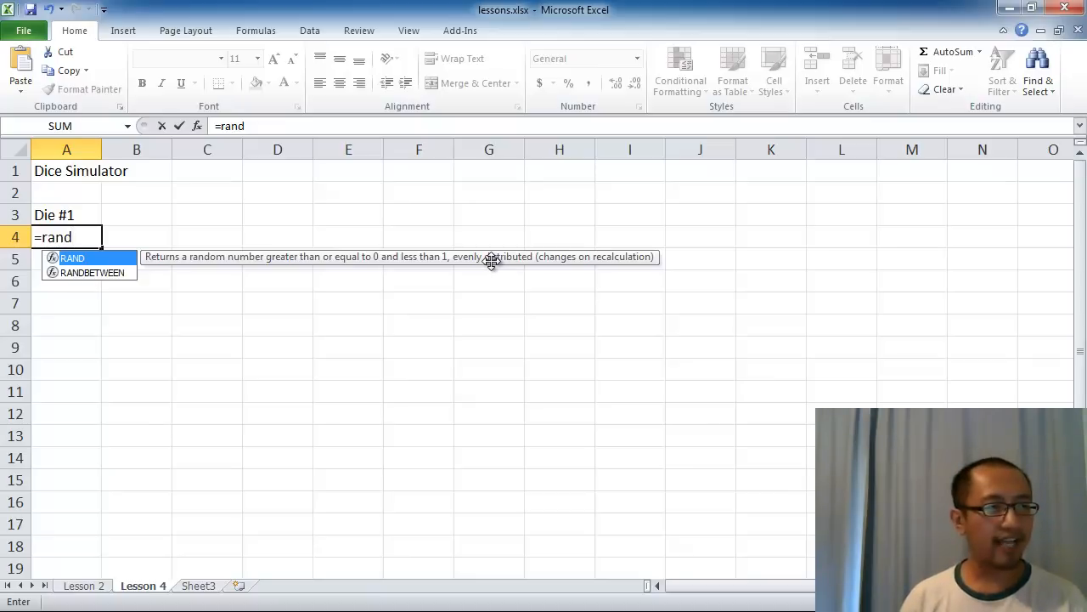
pyautogui.press('Return')
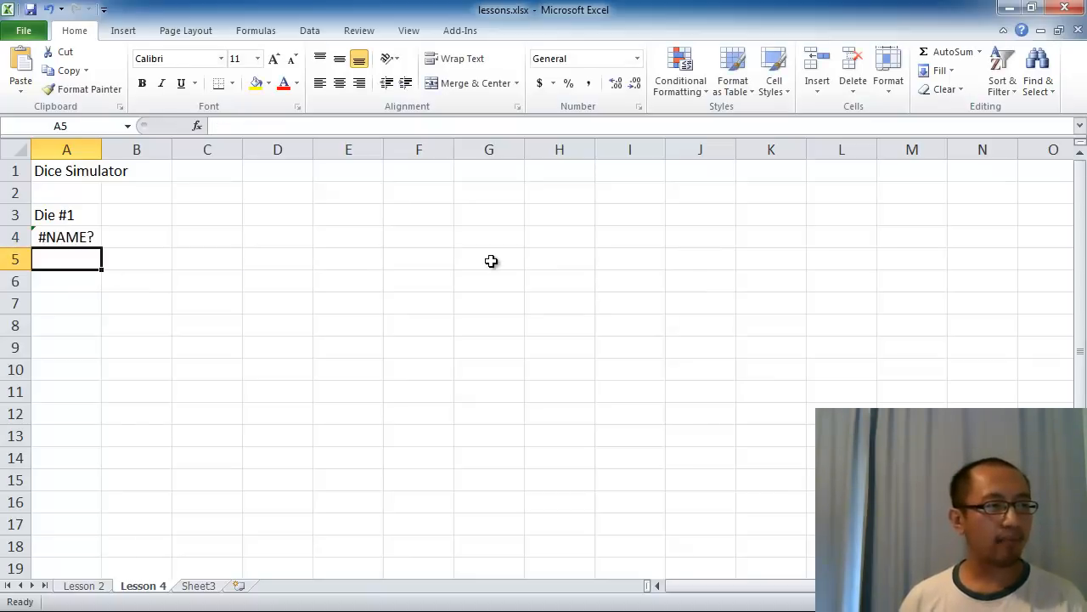
# - Correct the random-number formula in cell A4 to =rand() by adding the empty parentheses
pyautogui.click(73, 234)
pyautogui.click(272, 126)
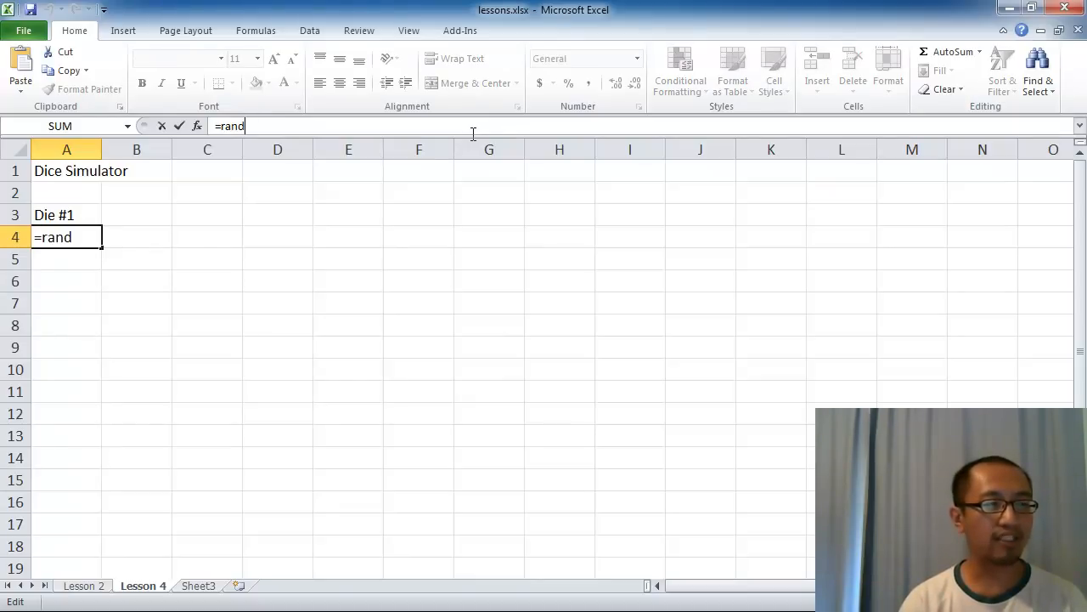
pyautogui.write('()')
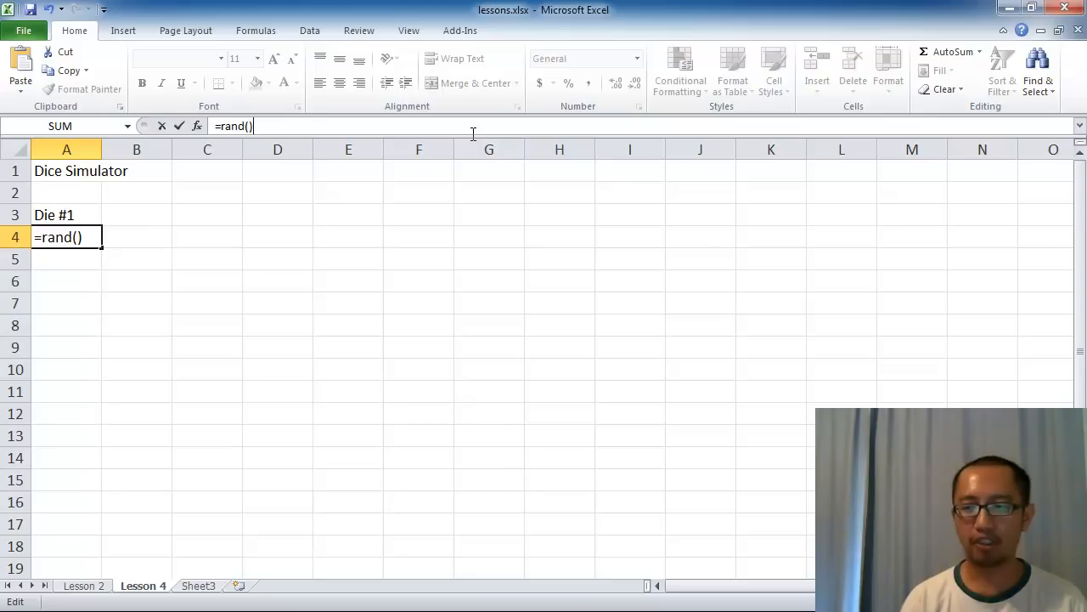
pyautogui.press('Left')
pyautogui.press('Left')
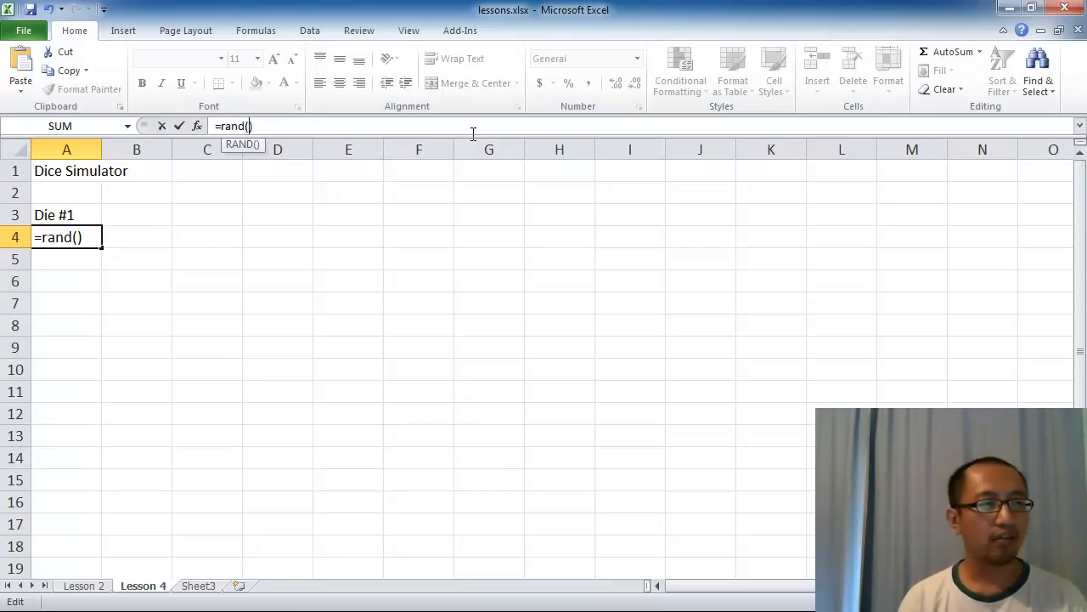
pyautogui.press('Right')
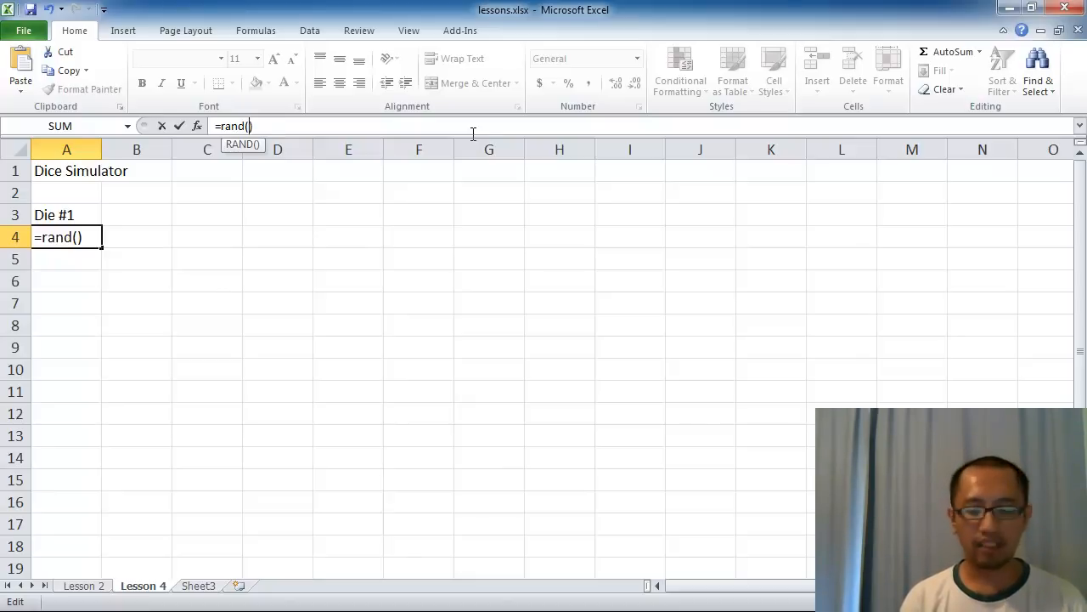
pyautogui.press('Return')
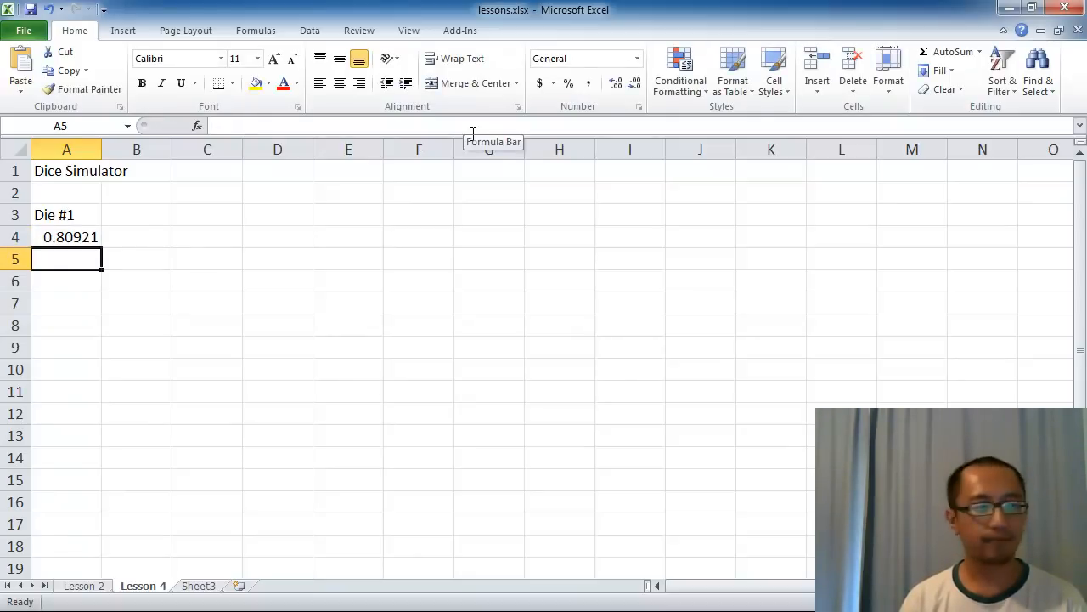
# - Replace the formula in cell A4 with =randbetween(1,6) to simulate a six-sided die
pyautogui.press('Up')
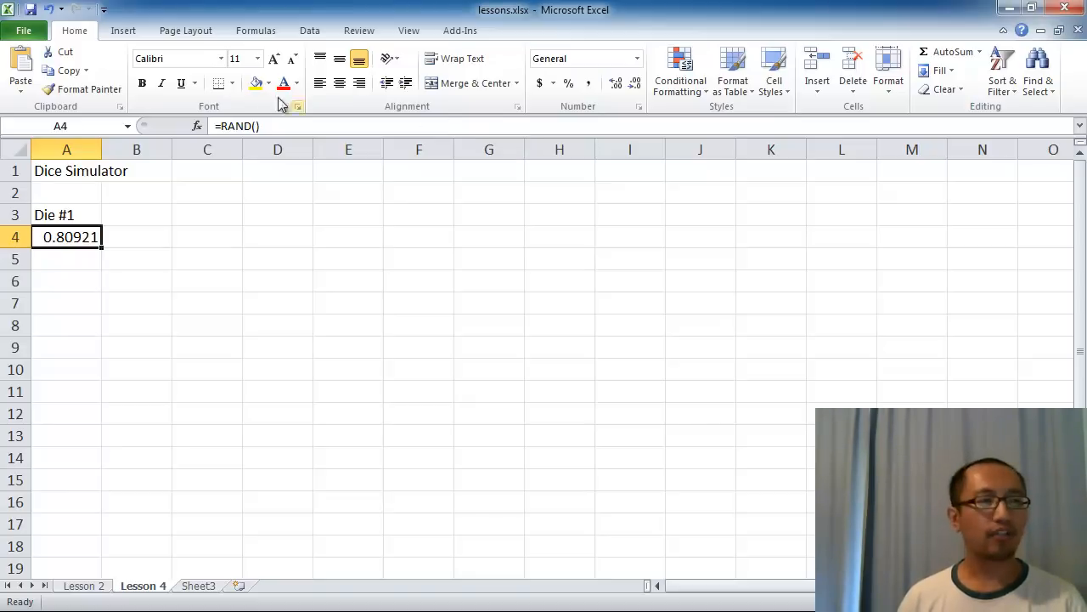
pyautogui.click(224, 125)
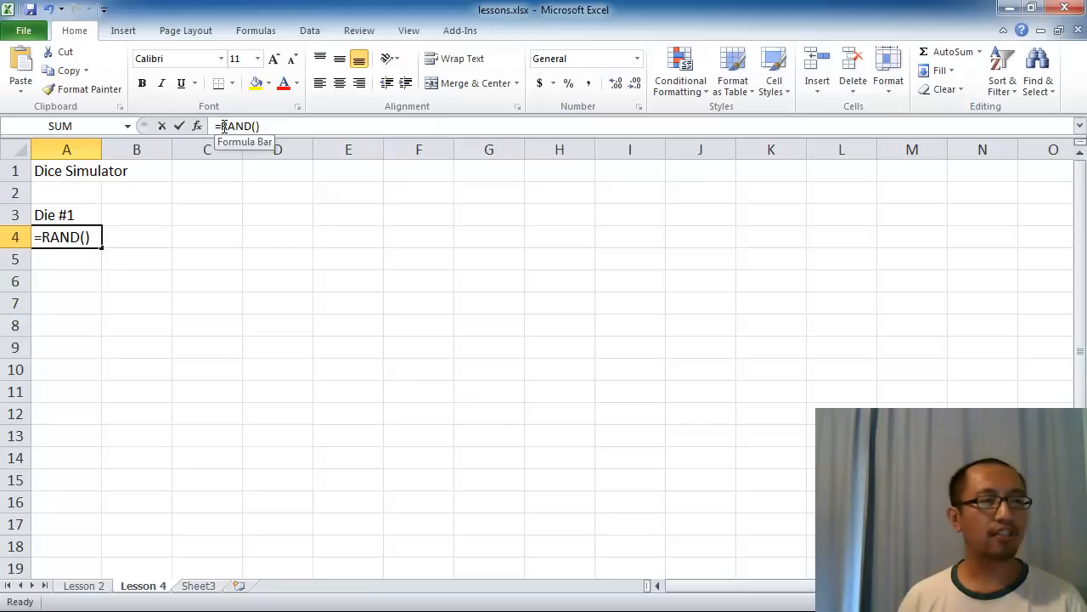
pyautogui.moveTo(223, 125)
pyautogui.mouseDown()
pyautogui.moveTo(266, 125)
pyautogui.moveTo(221, 126)
pyautogui.mouseUp()
pyautogui.click(266, 125)
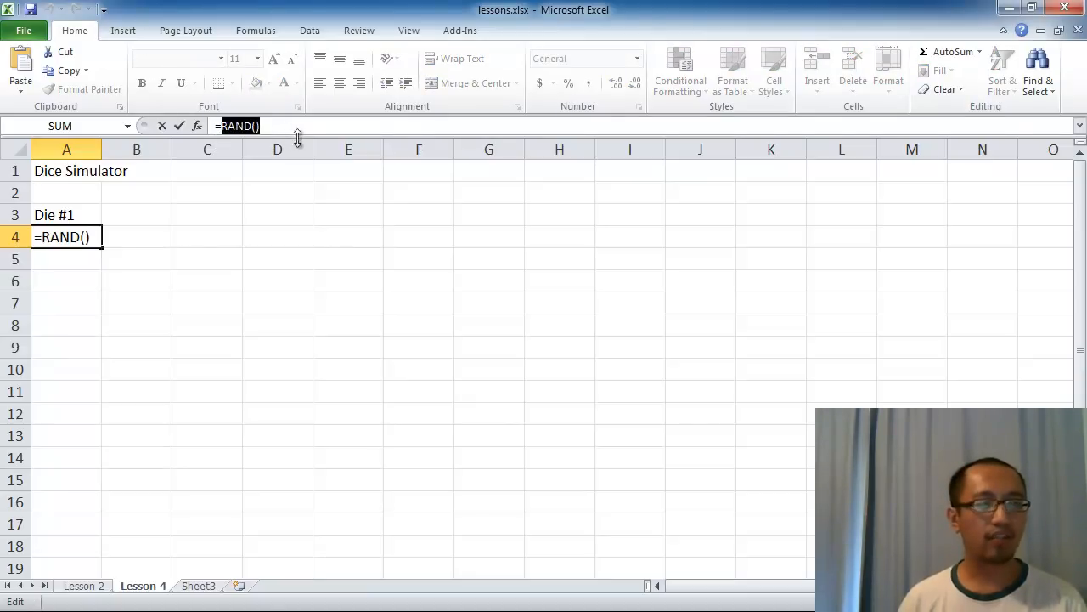
pyautogui.write('radn')
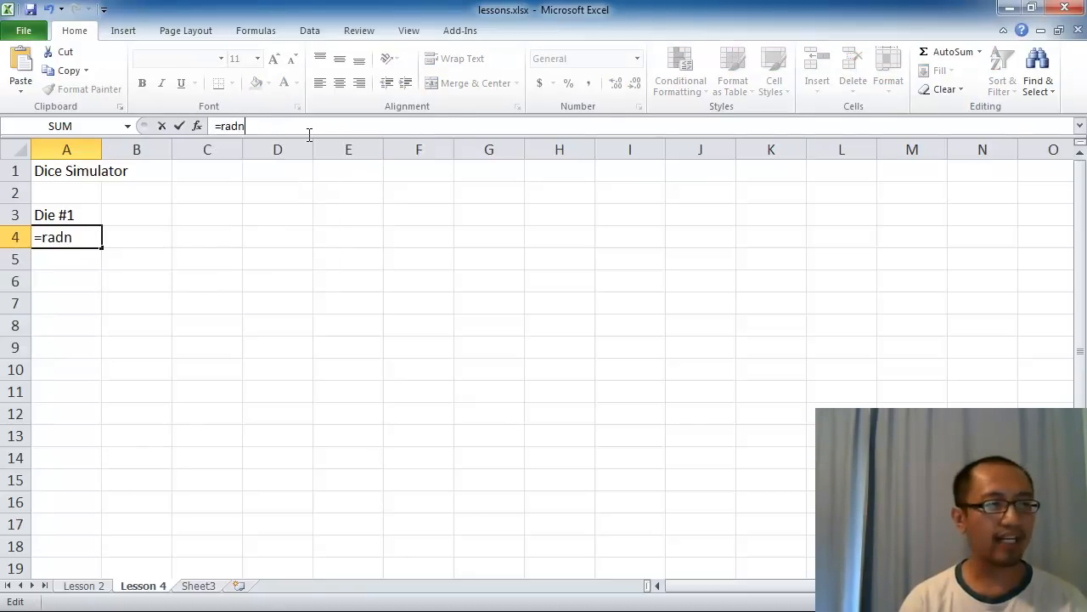
pyautogui.press('BackSpace')
pyautogui.press('BackSpace')
pyautogui.write('ndbetween')
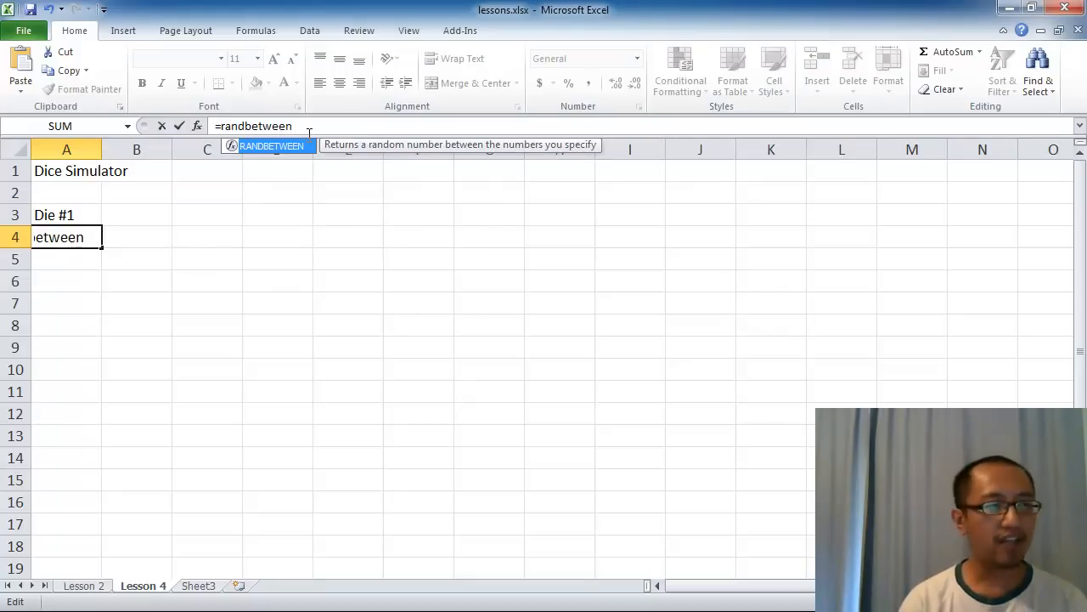
pyautogui.write('(')
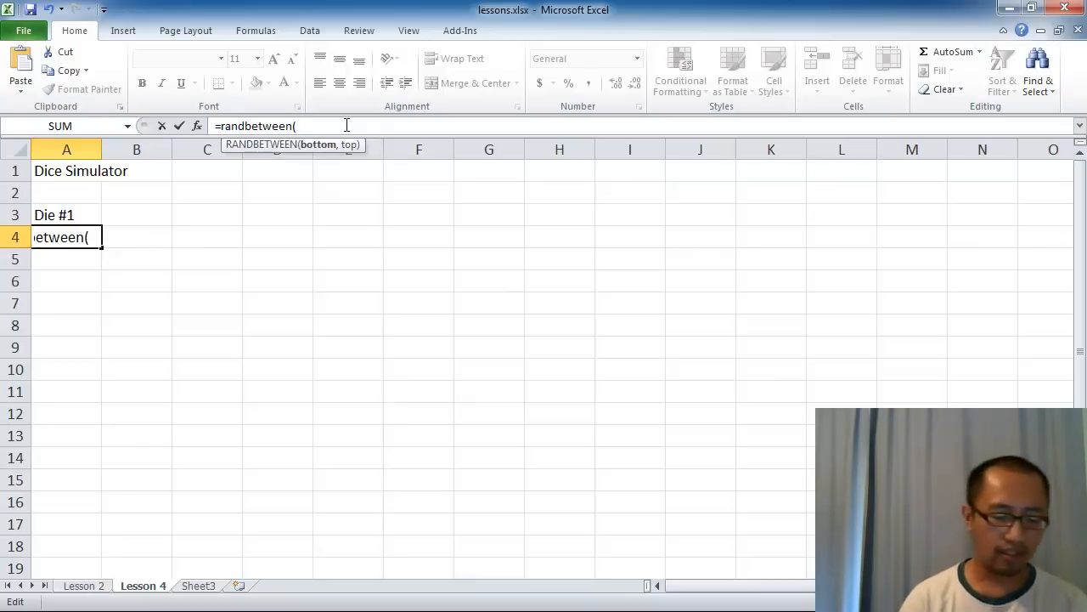
pyautogui.write('1')
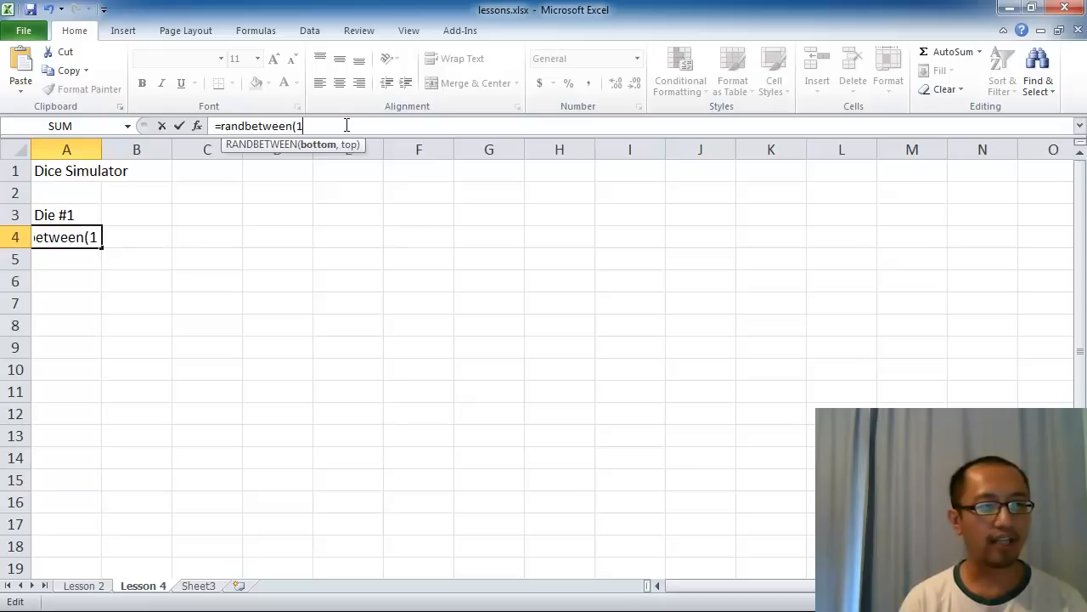
pyautogui.write(',6')
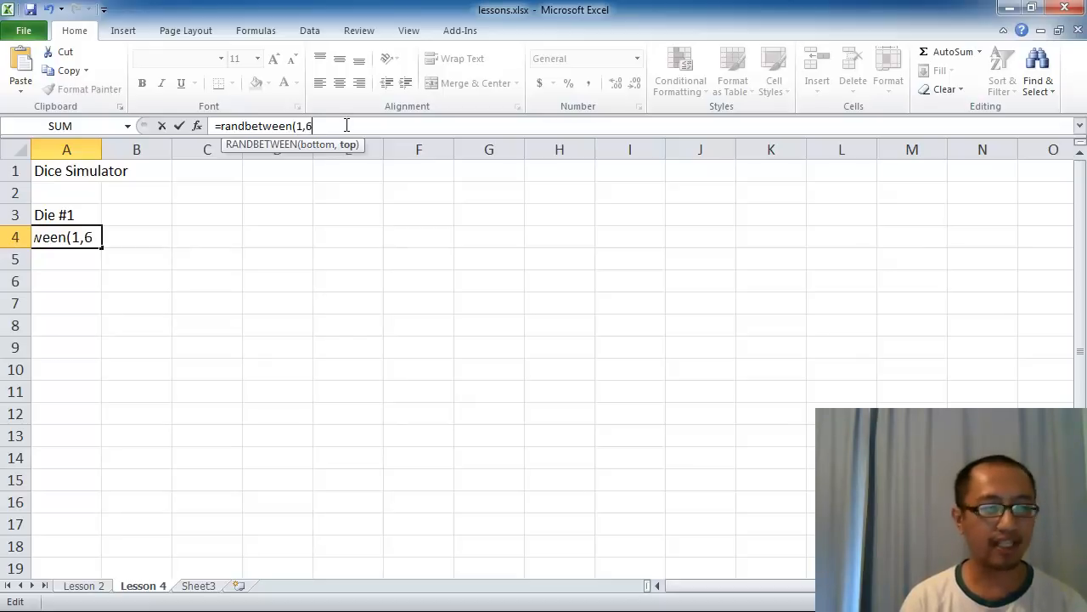
pyautogui.write(')')
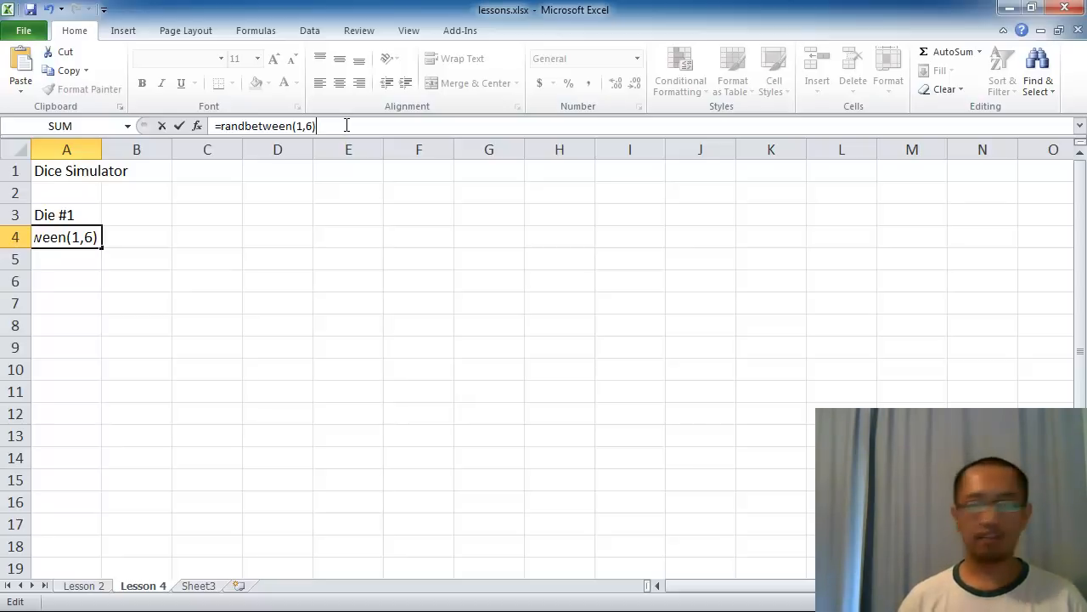
pyautogui.press('Return')
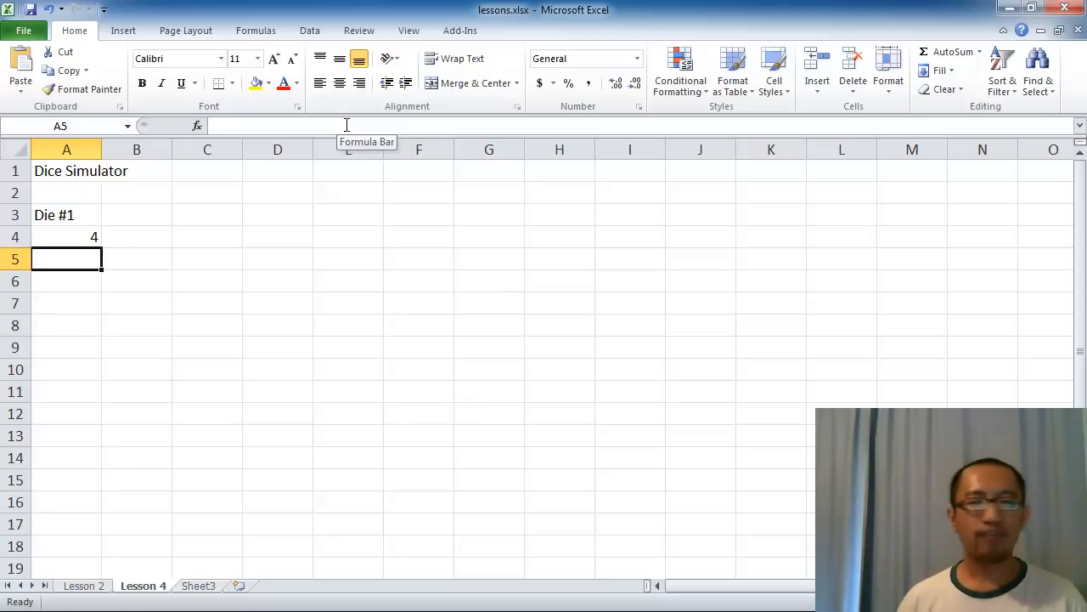
# - Enter 21 in cell D5 to make the die formula recalculate, and clear that cell again
pyautogui.click(168, 239)
pyautogui.click(244, 246)
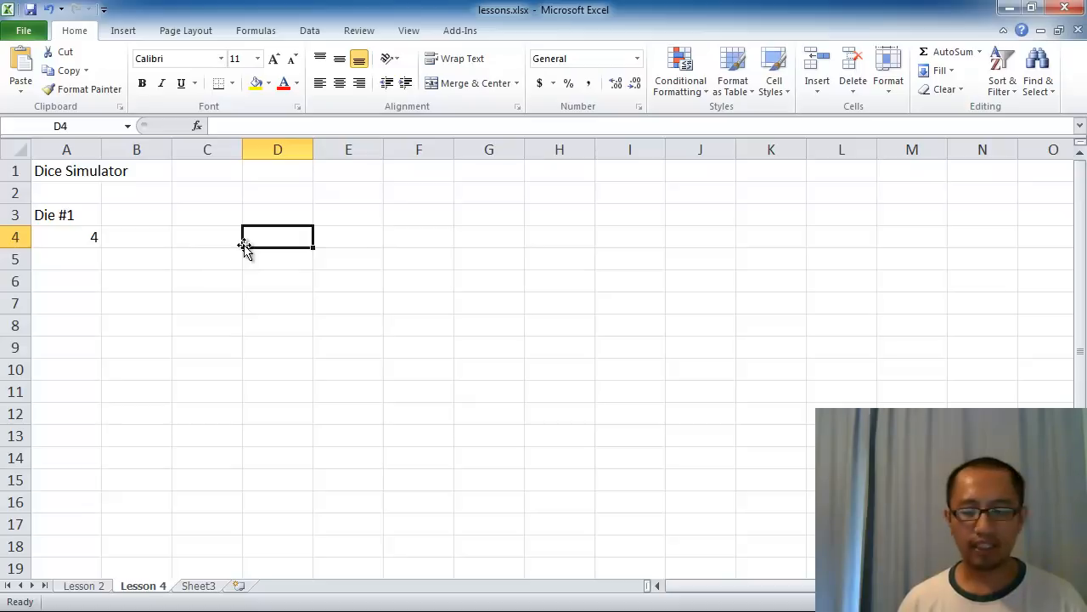
pyautogui.press('Return')
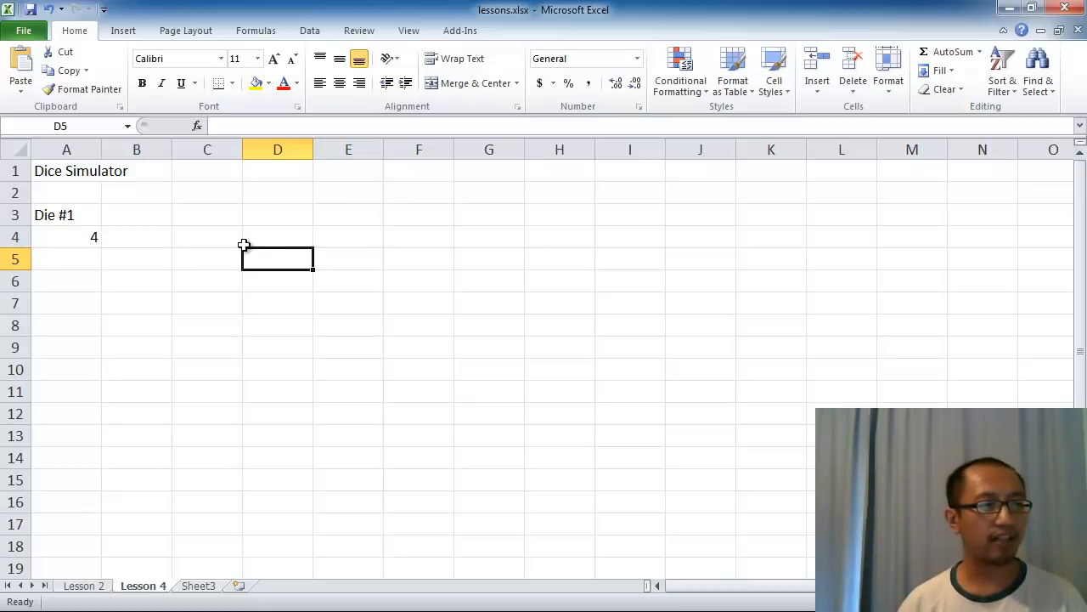
pyautogui.click(262, 125)
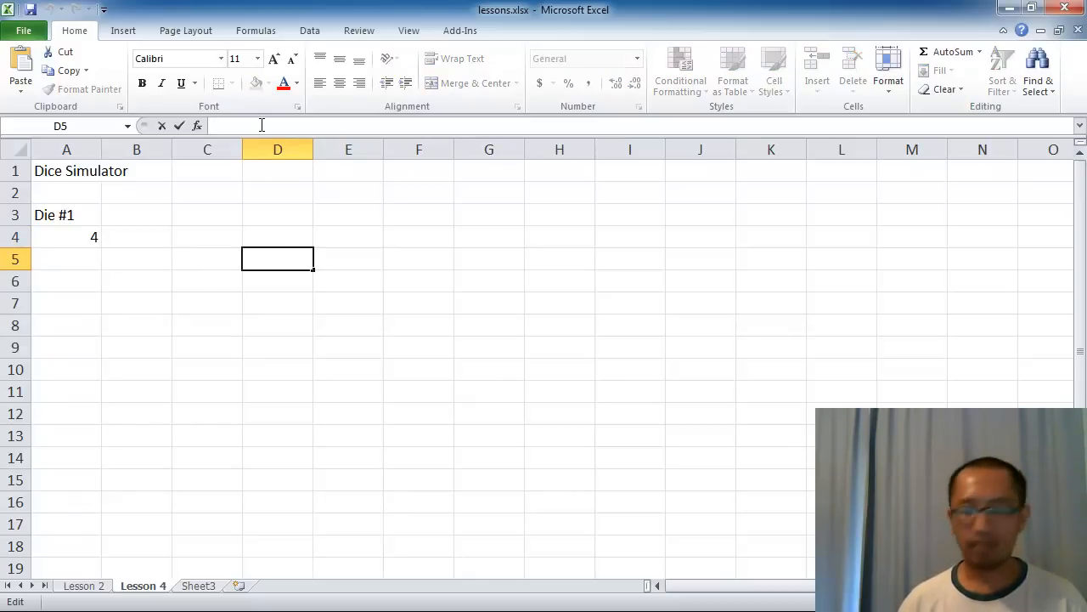
pyautogui.write('21')
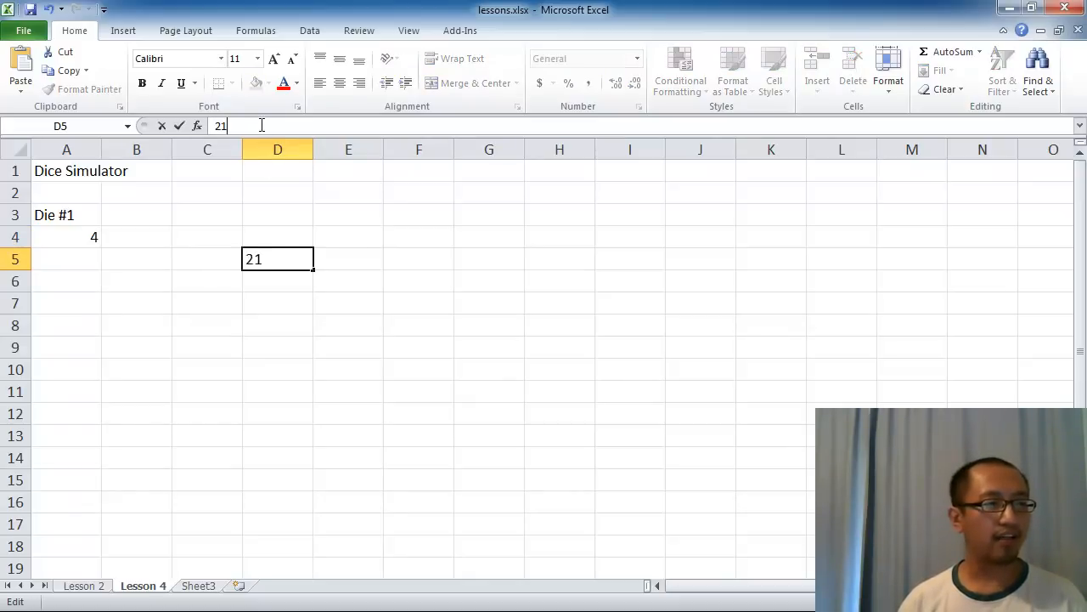
pyautogui.press('Return')
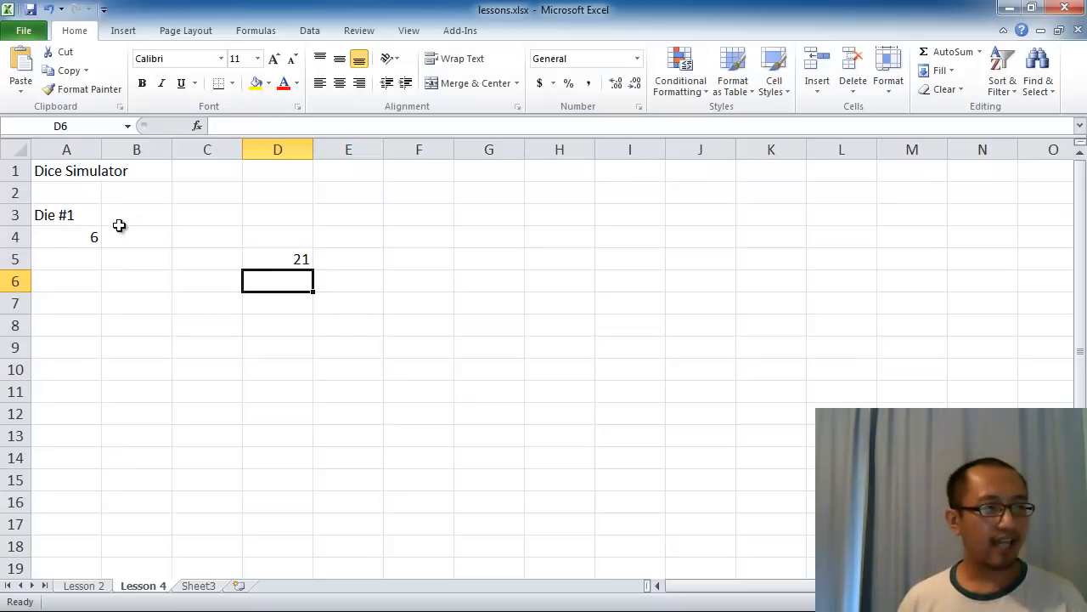
pyautogui.click(89, 237)
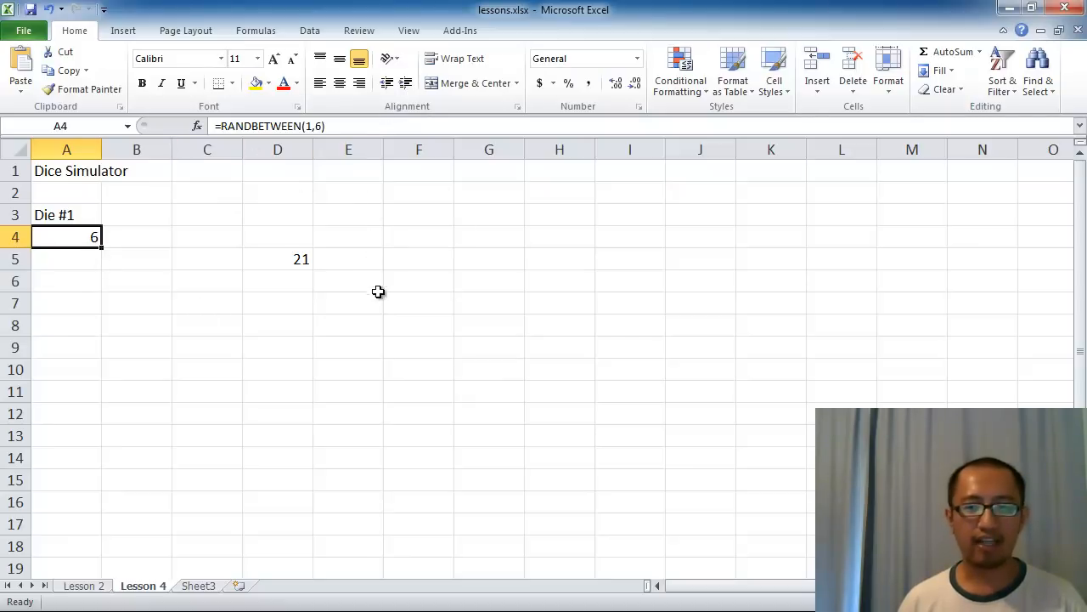
pyautogui.click(276, 266)
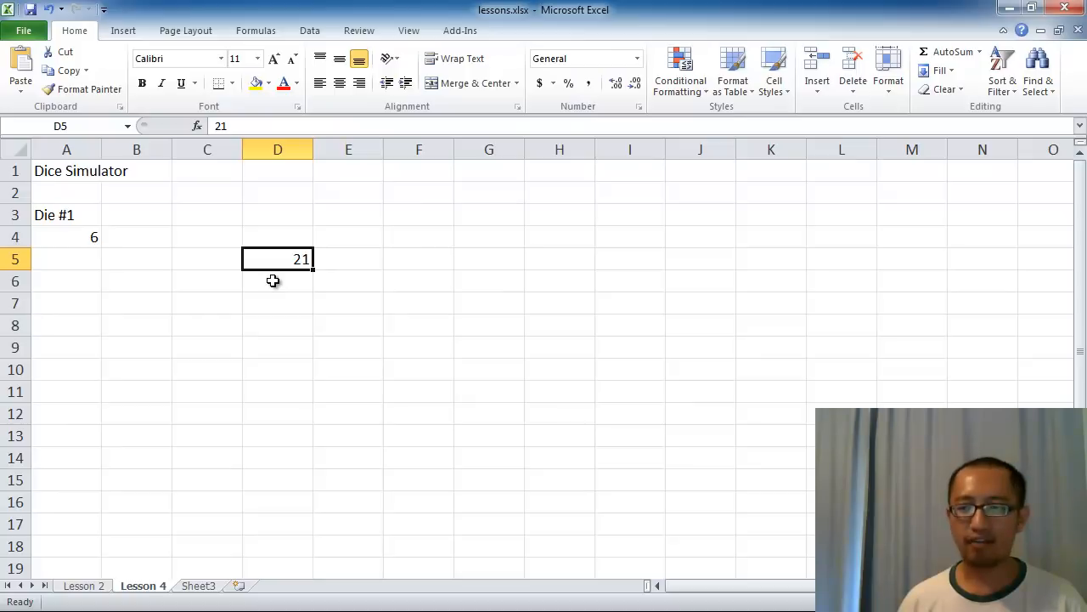
pyautogui.press('Delete')
# - Enter 2, 5 and 4 in turn in cell C4 to re-roll the die repeatedly, and clear the cell
pyautogui.press('Up')
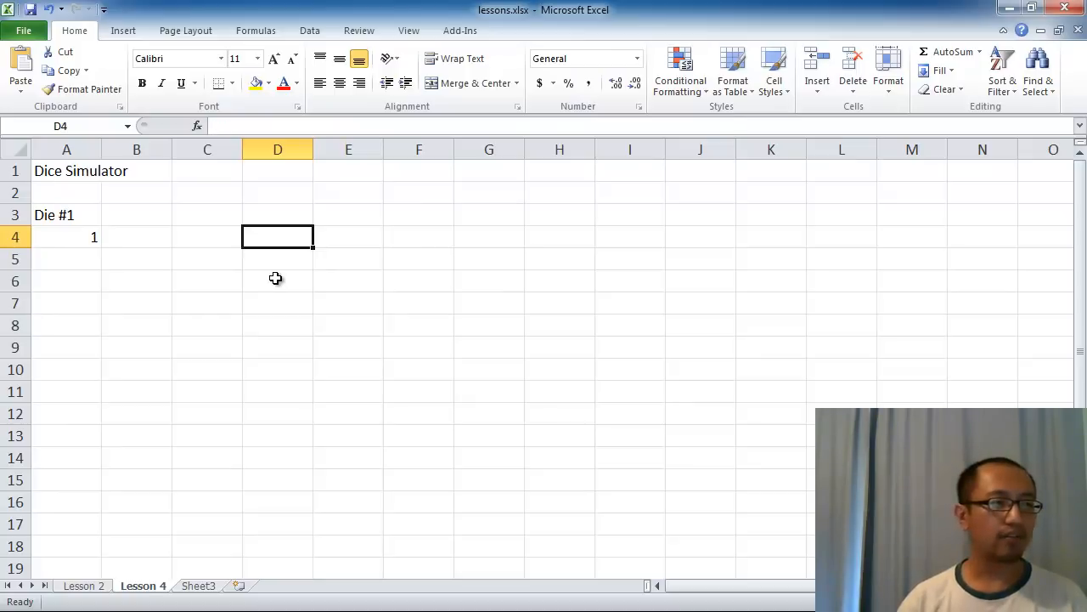
pyautogui.press('Left')
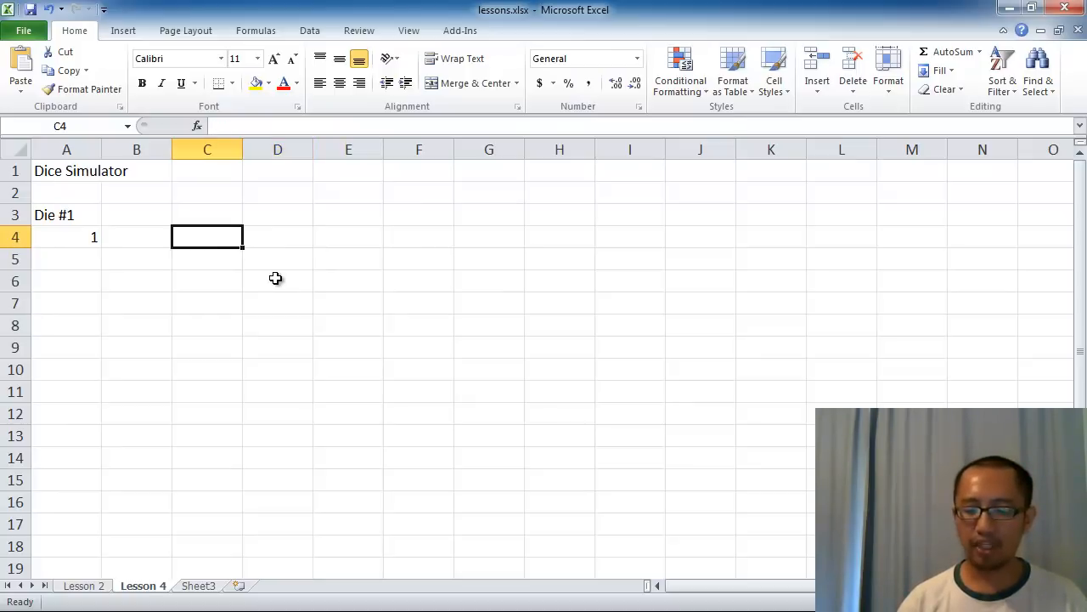
pyautogui.write('2')
pyautogui.press('Return')
pyautogui.press('Up')
pyautogui.write('5')
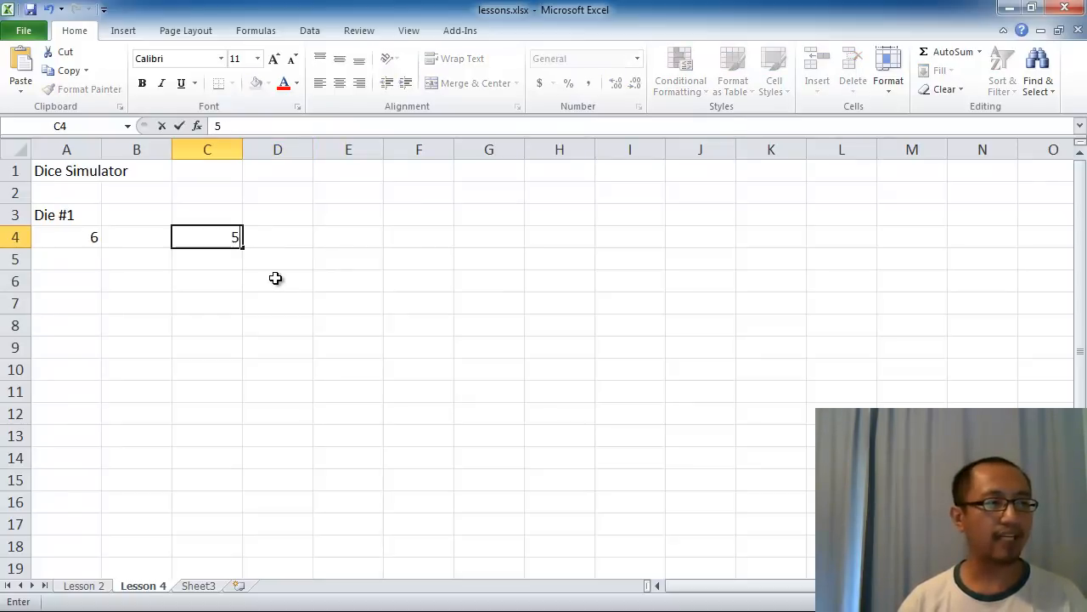
pyautogui.press('Return')
pyautogui.press('Up')
pyautogui.write('4')
pyautogui.press('Return')
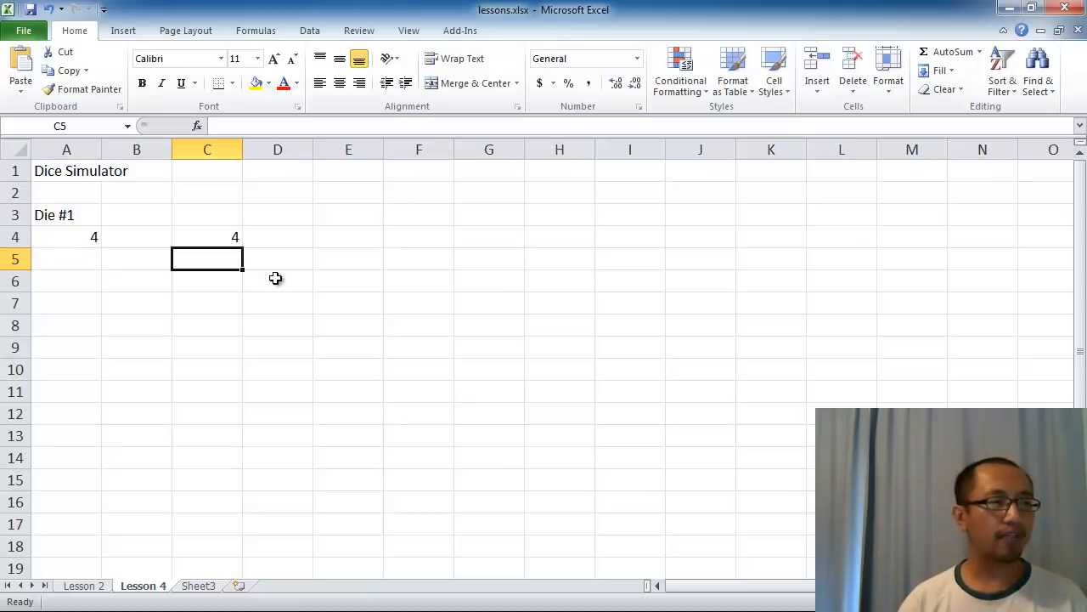
pyautogui.press('Up')
pyautogui.press('Delete')
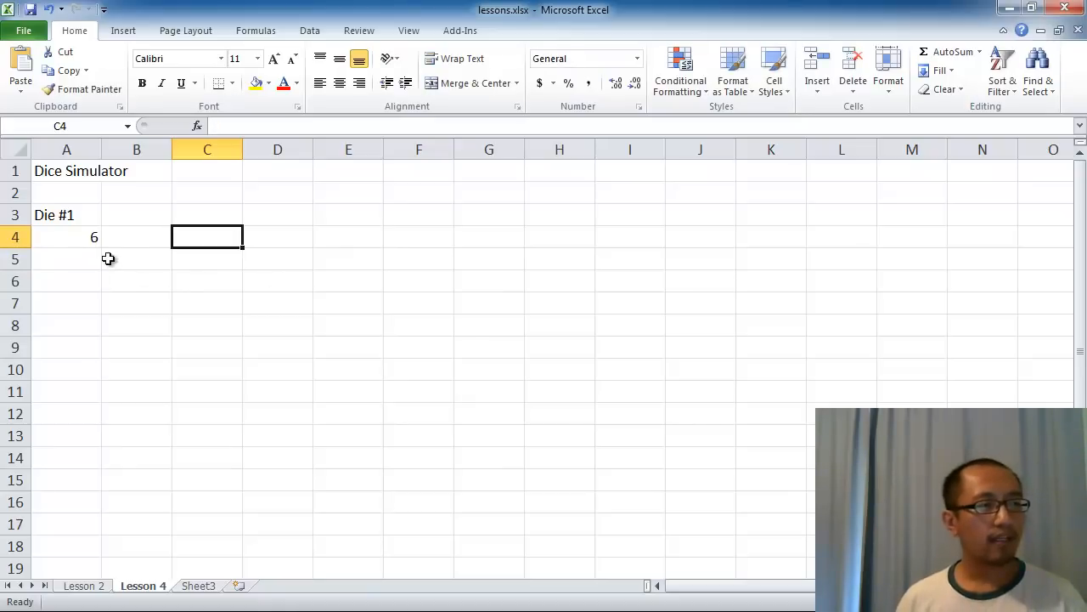
# - Move the Die #1 label and its die formula from A3:A4 to B3:B4
pyautogui.click(82, 239)
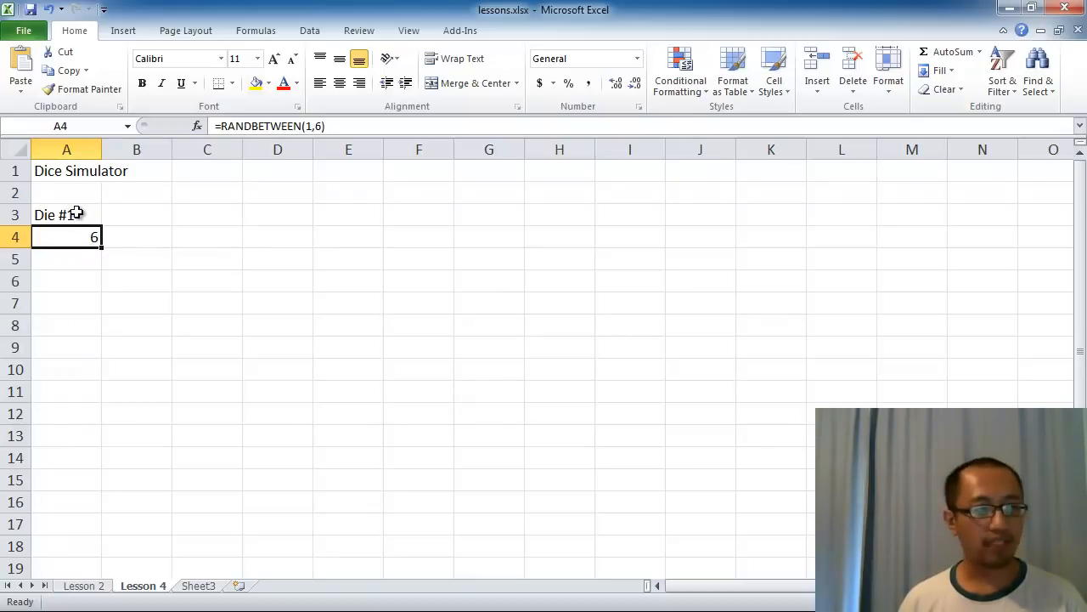
pyautogui.moveTo(77, 213); pyautogui.dragTo(136, 251)
pyautogui.click(65, 216)
pyautogui.click(76, 242)
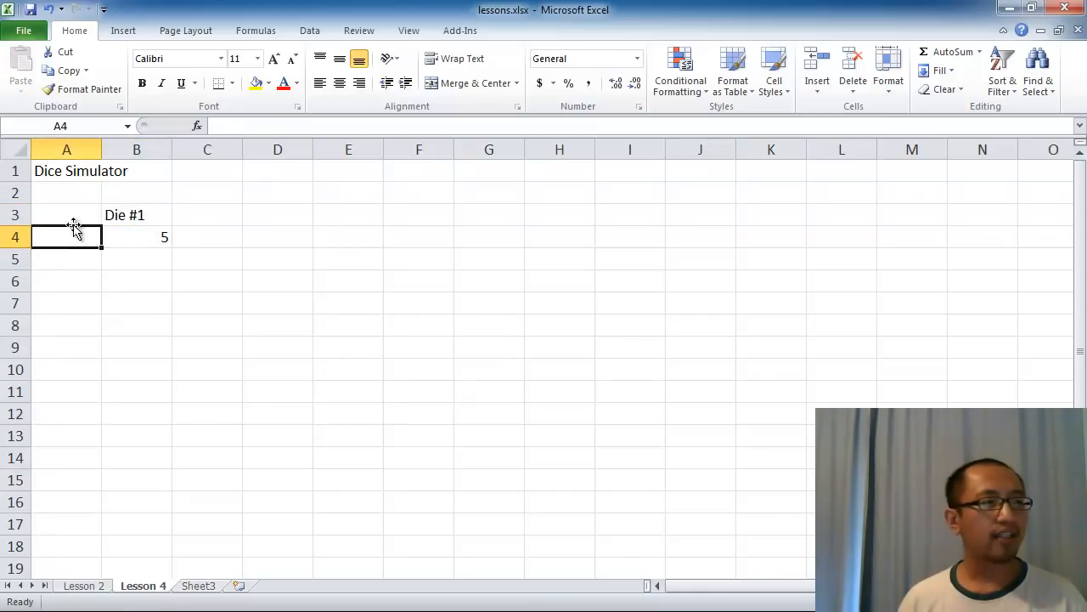
pyautogui.click(76, 218)
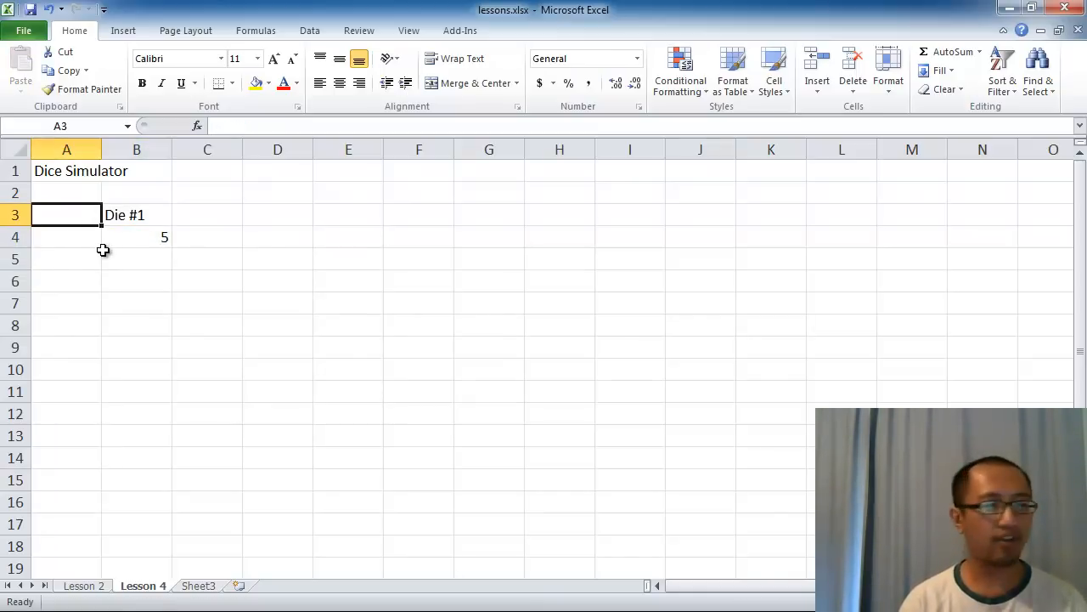
# - Add the heading Round number in cell A3 and autofit the width of column A to it
pyautogui.write('Round number')
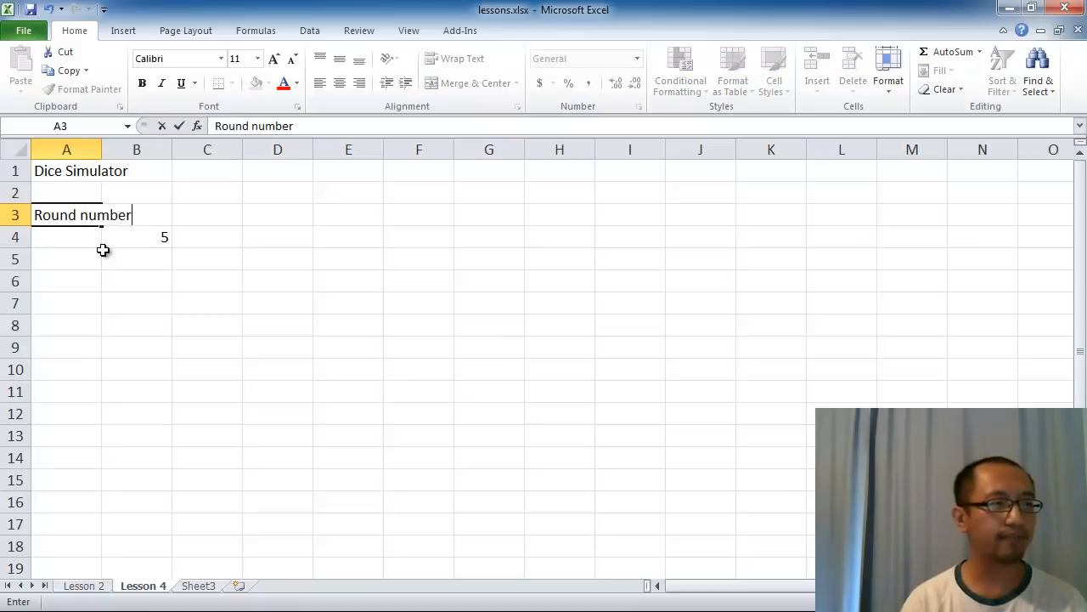
pyautogui.press('Return')
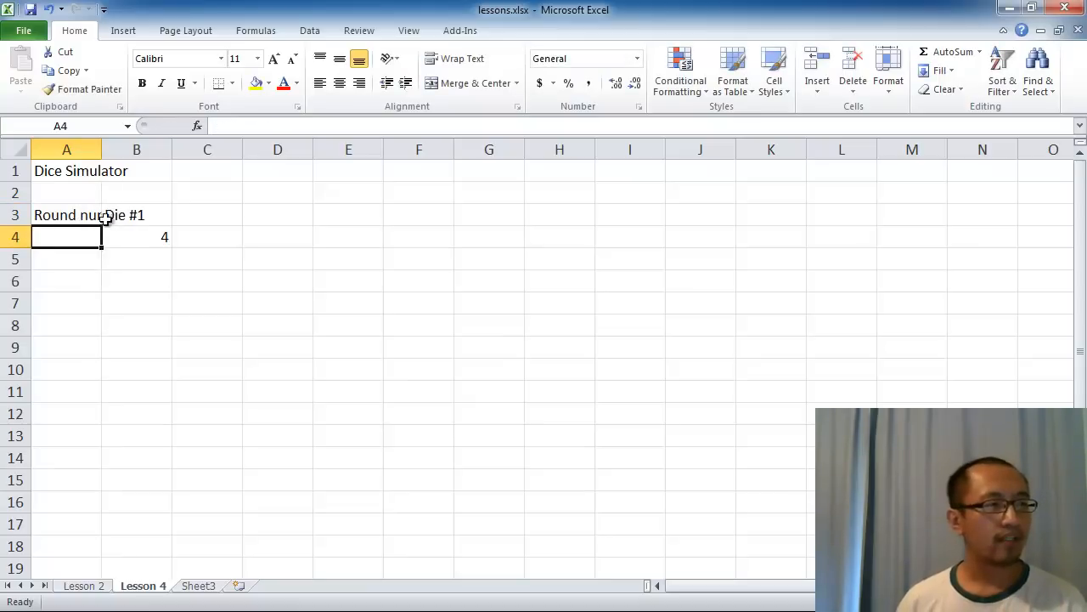
pyautogui.doubleClick(102, 148)
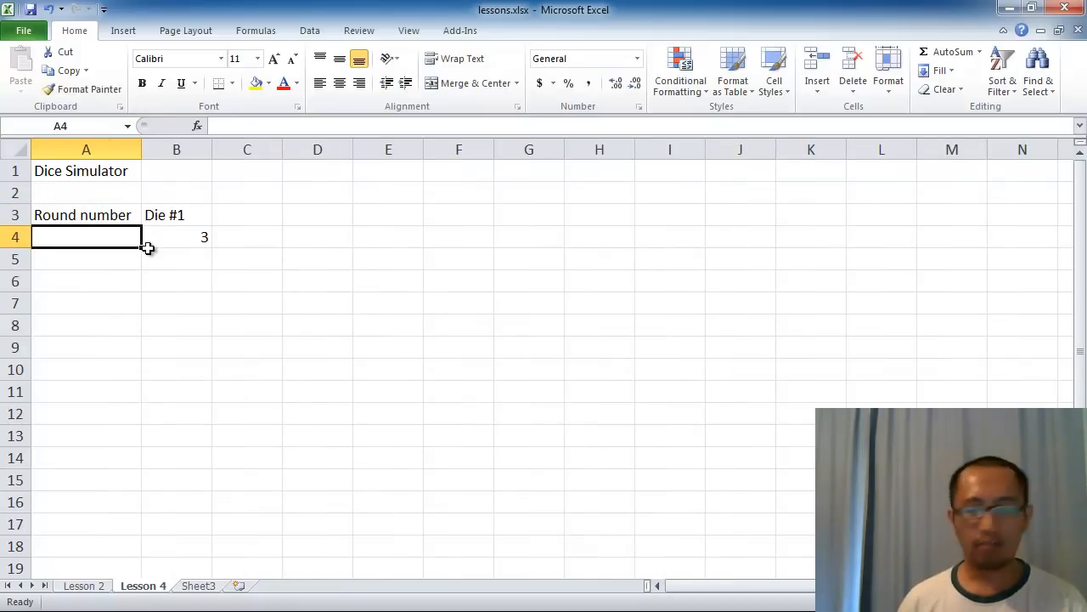
# - Number the rounds from 1 to 10 in cells A4 to A13 under the Round number heading
pyautogui.write('1')
pyautogui.press('Return')
pyautogui.write('2')
pyautogui.press('Return')
pyautogui.write('3')
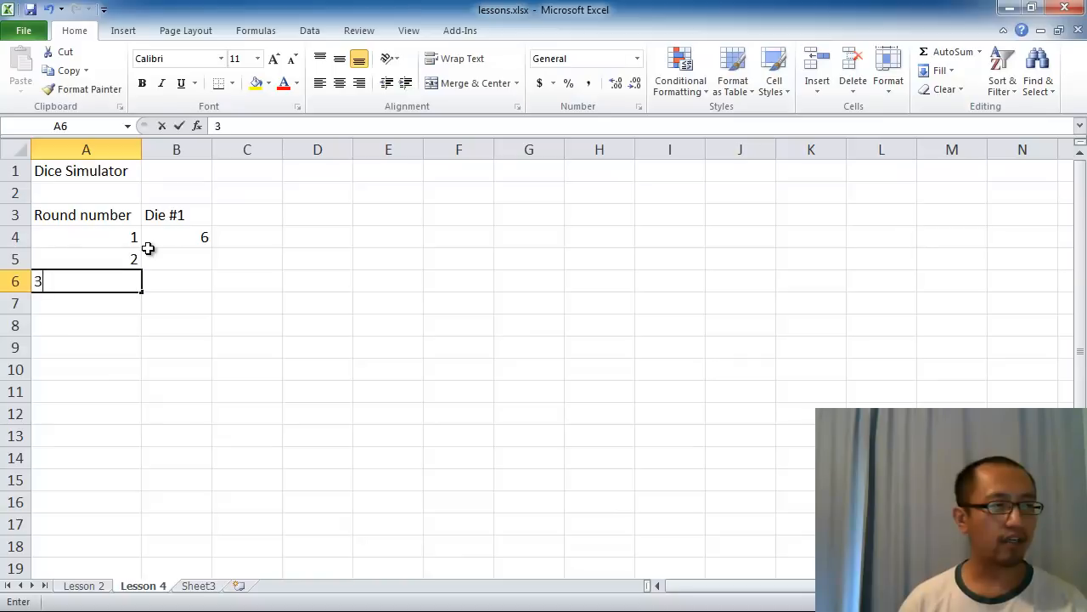
pyautogui.press('Return')
pyautogui.write('4')
pyautogui.press('Return')
pyautogui.write('5')
pyautogui.press('Return')
pyautogui.write('6')
pyautogui.press('Return')
pyautogui.write('7')
pyautogui.press('Return')
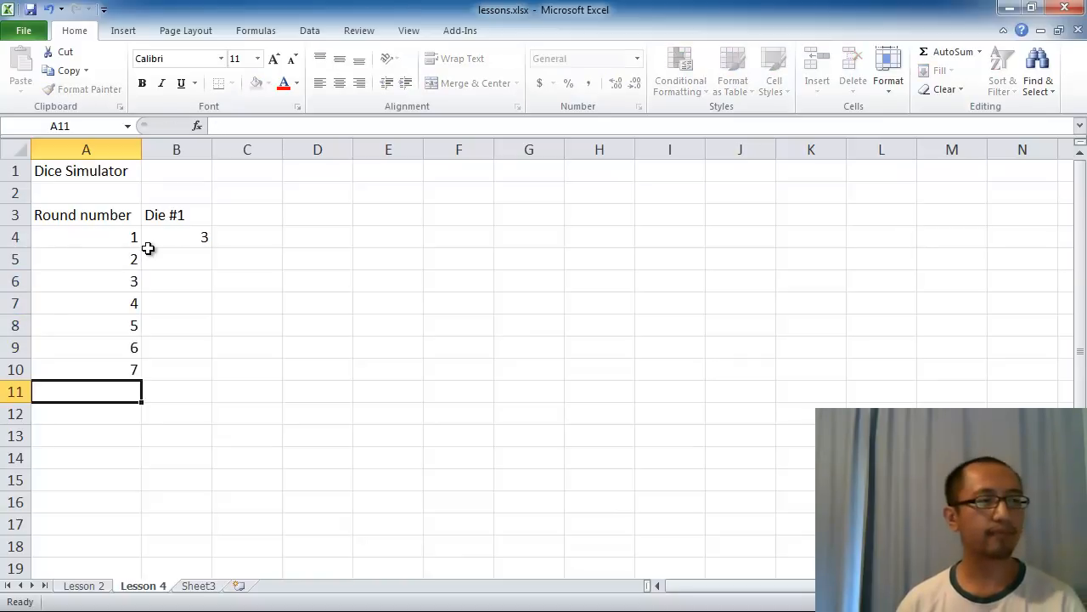
pyautogui.write('8')
pyautogui.press('Return')
pyautogui.write('9')
pyautogui.press('Return')
pyautogui.write('10')
pyautogui.press('Return')
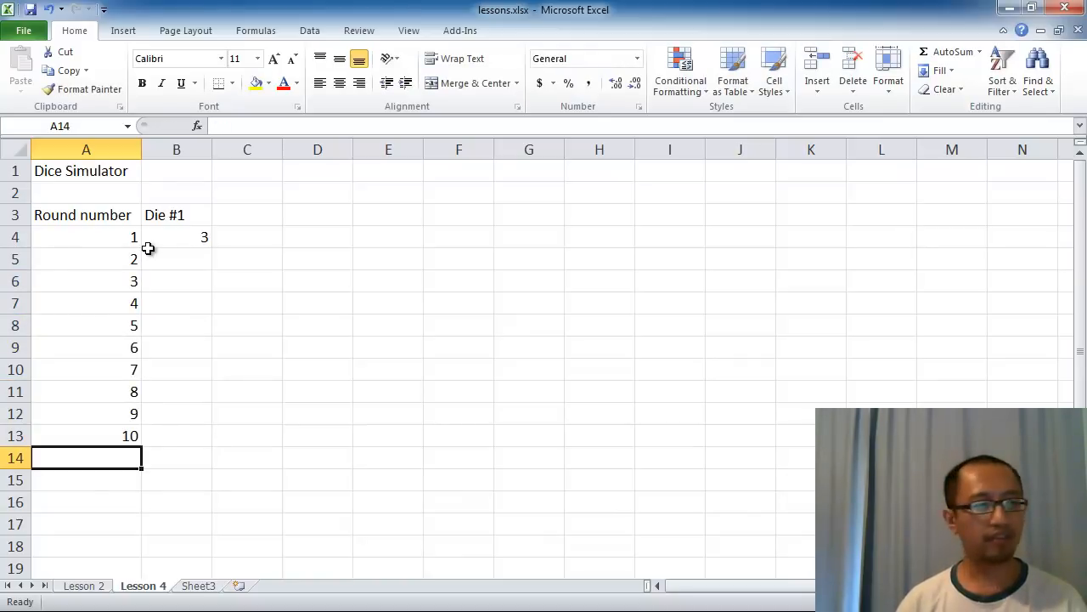
# - Fill the Die #1 formula from B4 down to B13 so every round has a roll
pyautogui.click(180, 242)
pyautogui.moveTo(212, 247)
pyautogui.mouseDown()
pyautogui.moveTo(213, 353)
pyautogui.moveTo(204, 238)
pyautogui.mouseUp()
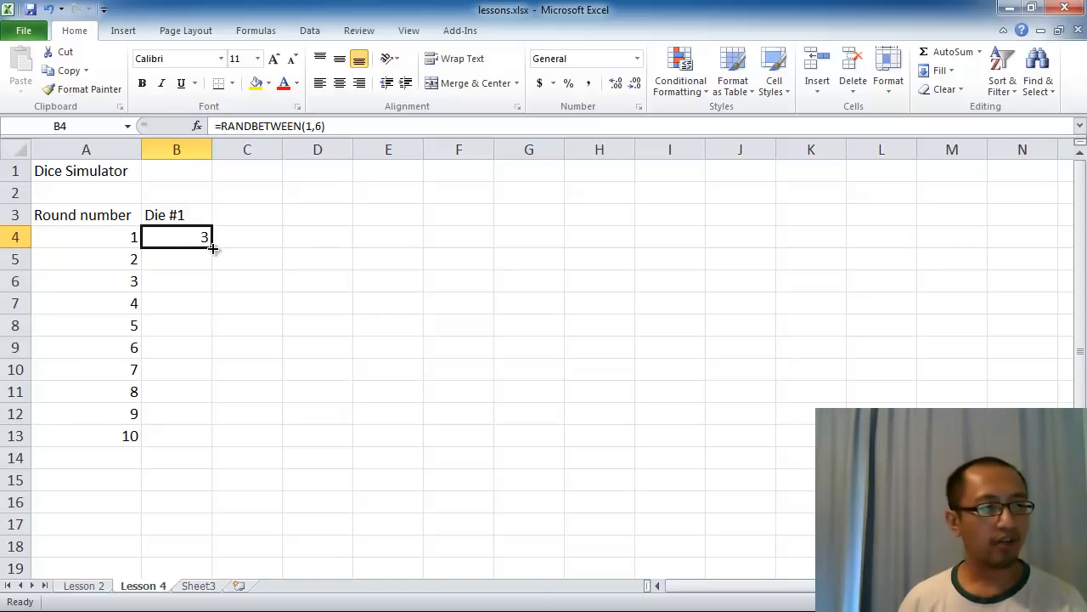
pyautogui.moveTo(214, 248); pyautogui.dragTo(213, 442)
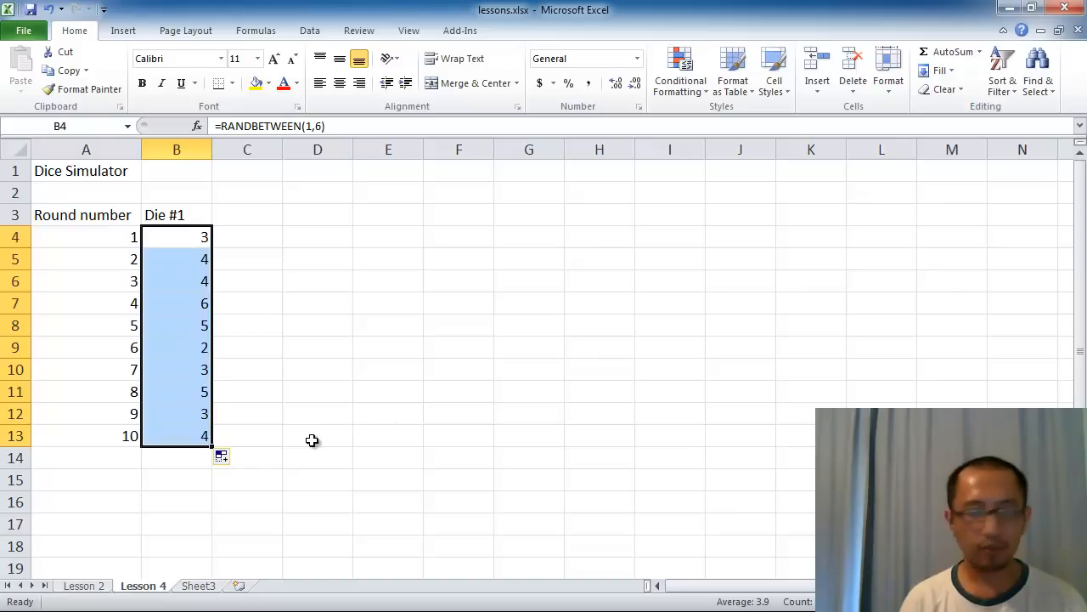
# - Add the column headings Die #2 in cell C3 and Die #3 in cell D3
pyautogui.click(239, 220)
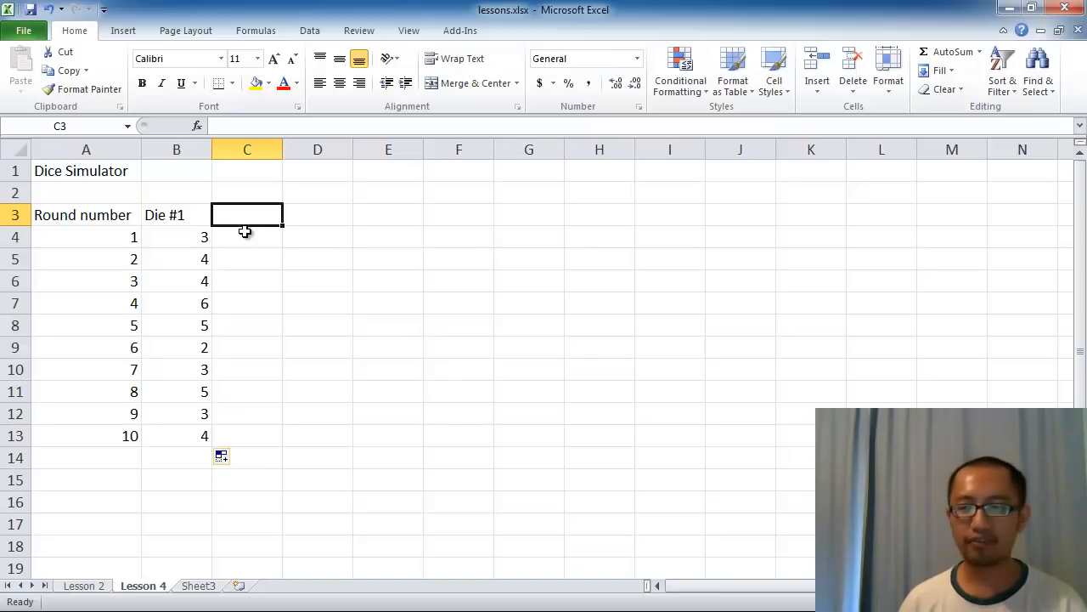
pyautogui.write('Die #2')
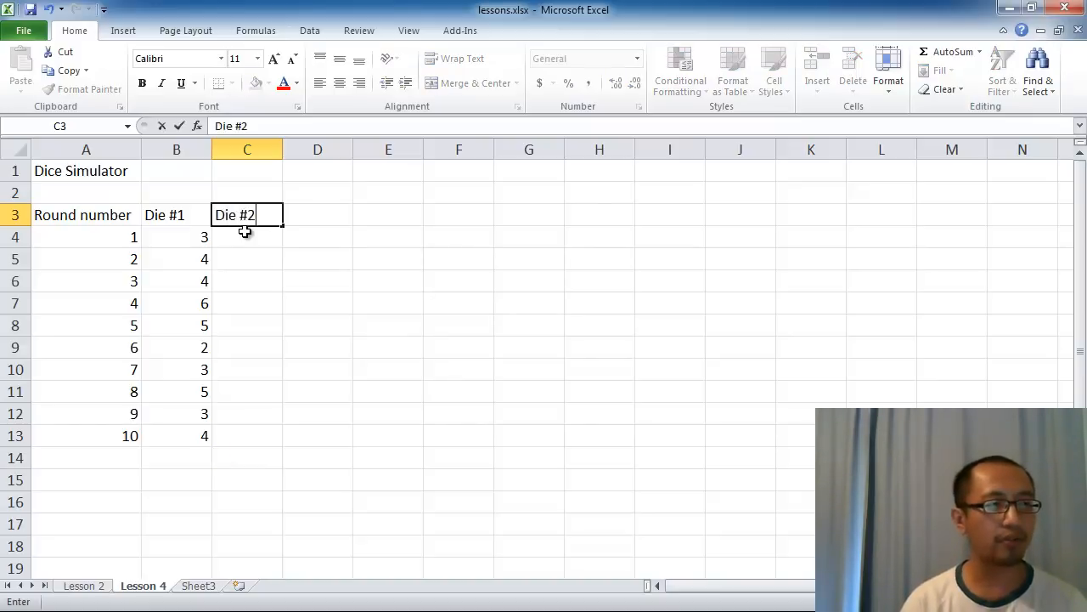
pyautogui.press('Return')
pyautogui.press('Right')
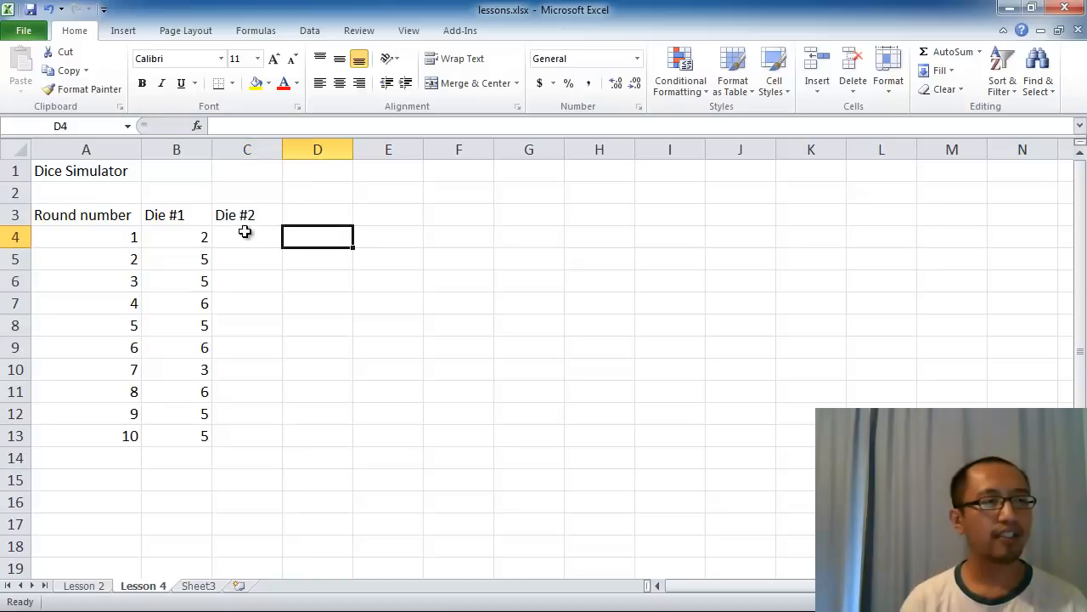
pyautogui.press('Up')
pyautogui.write('Die #3')
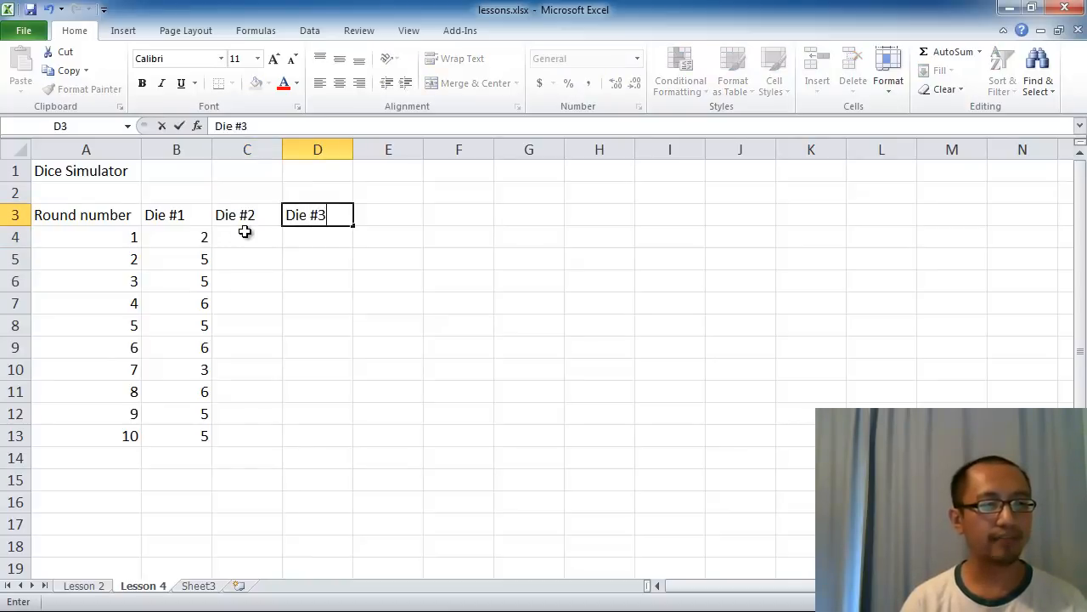
pyautogui.press('Return')
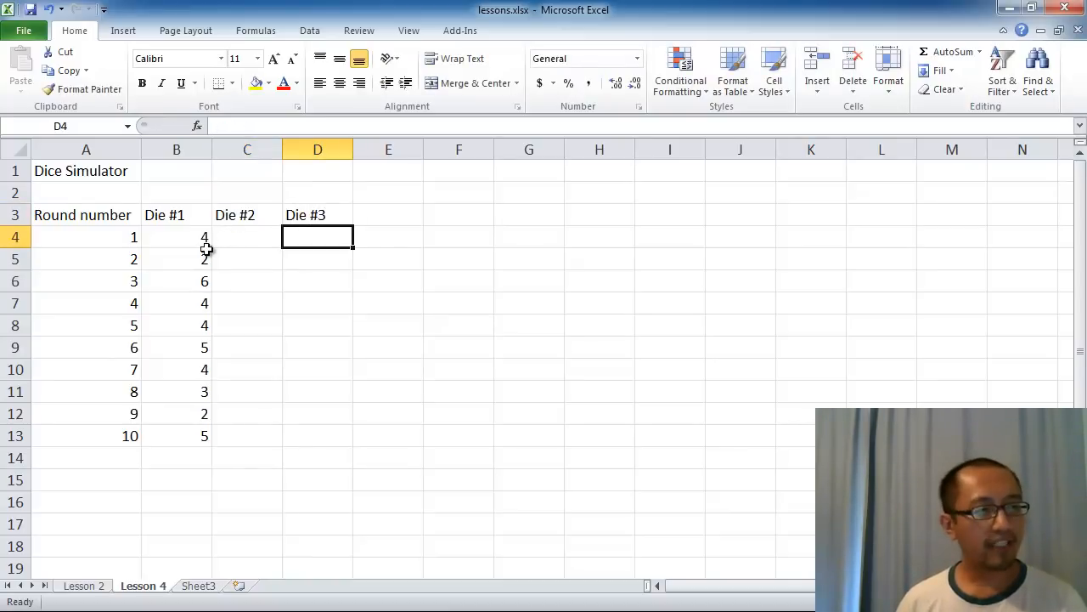
# - Fill the die formula from B4 across to C4 and D4, and check the copied formula in C4
pyautogui.click(178, 237)
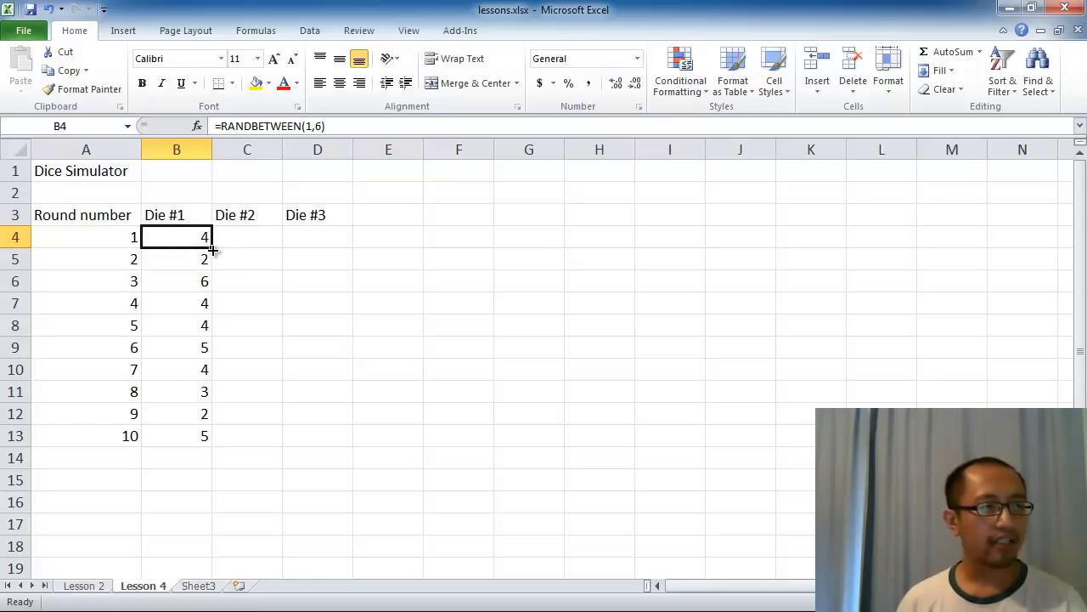
pyautogui.moveTo(213, 249); pyautogui.dragTo(328, 242)
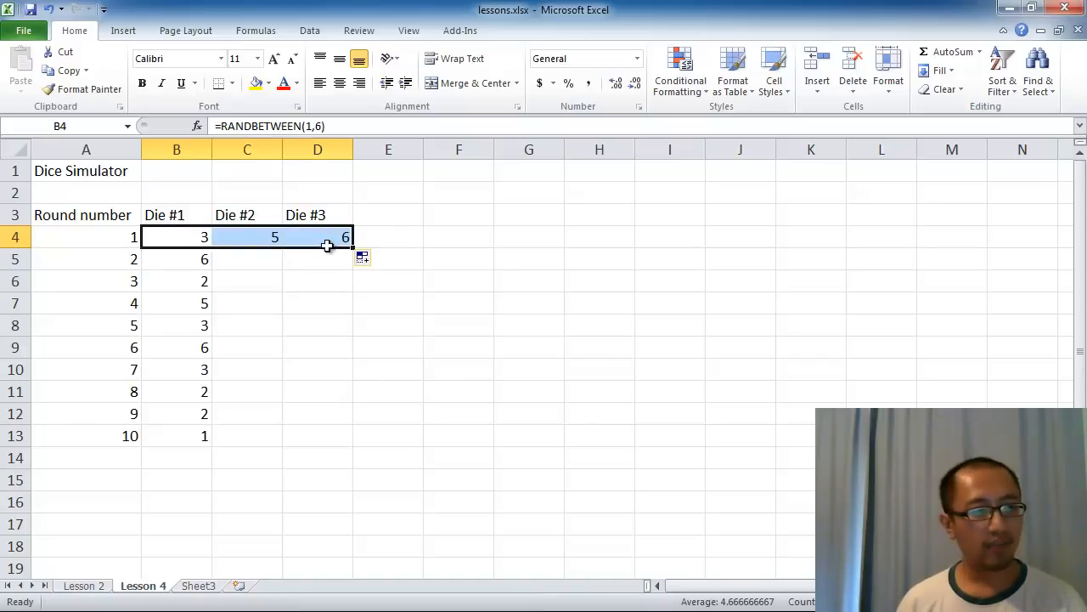
pyautogui.click(231, 237)
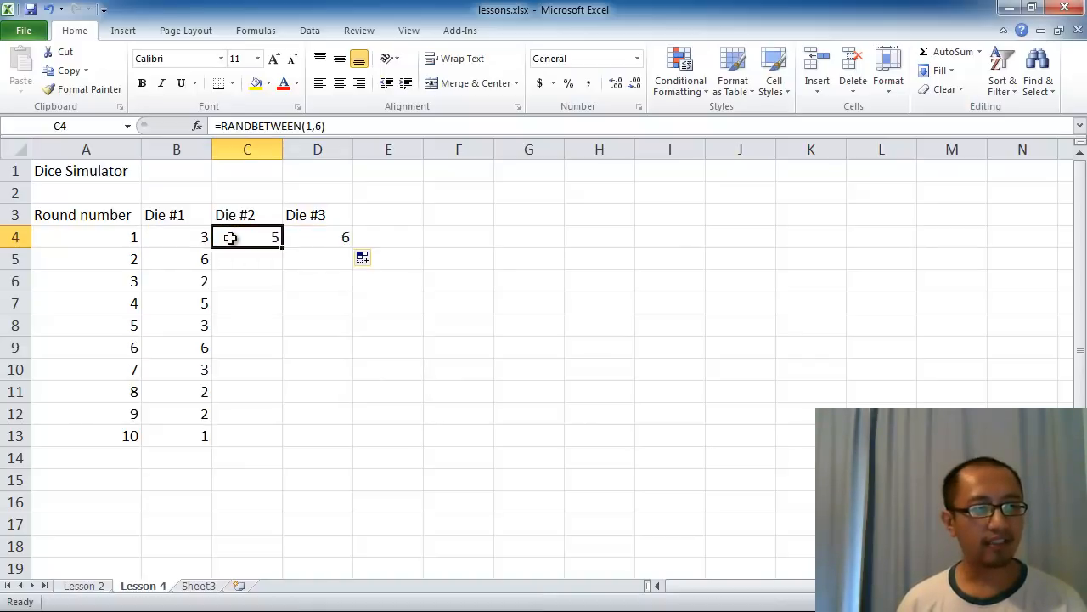
pyautogui.moveTo(221, 125); pyautogui.dragTo(338, 125)
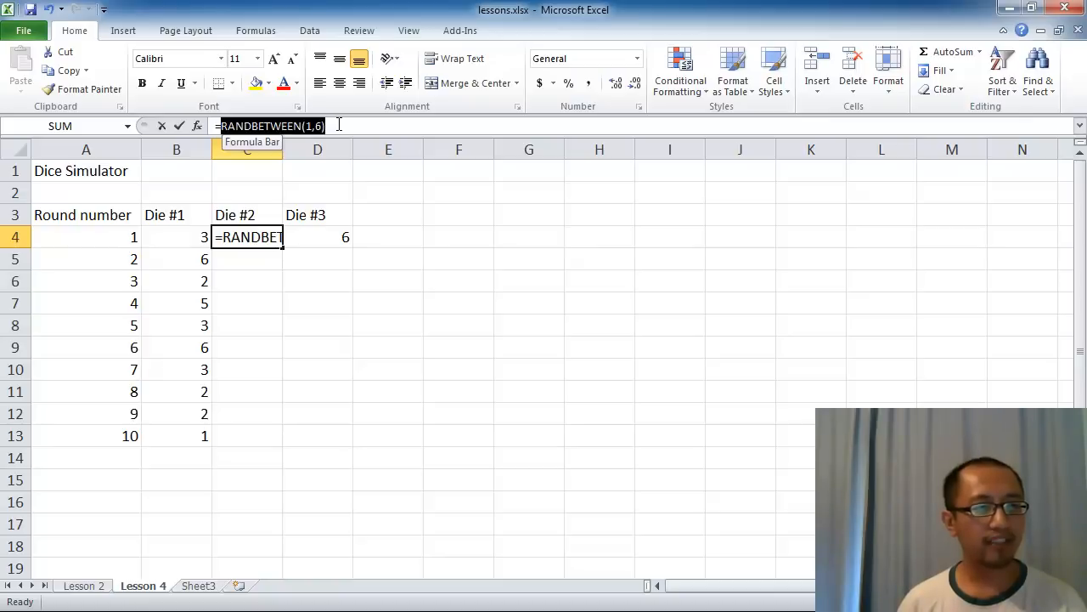
pyautogui.click(338, 125)
pyautogui.click(249, 256)
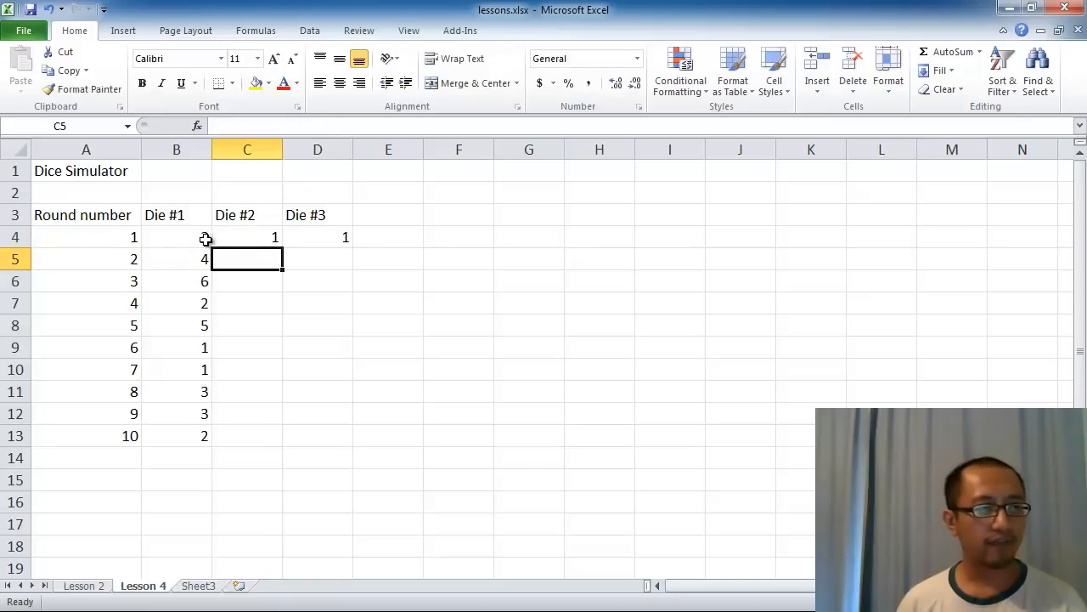
# - Fill the three die formulas in B4:D4 down to row 13 for all ten rounds
pyautogui.moveTo(188, 239); pyautogui.dragTo(303, 232)
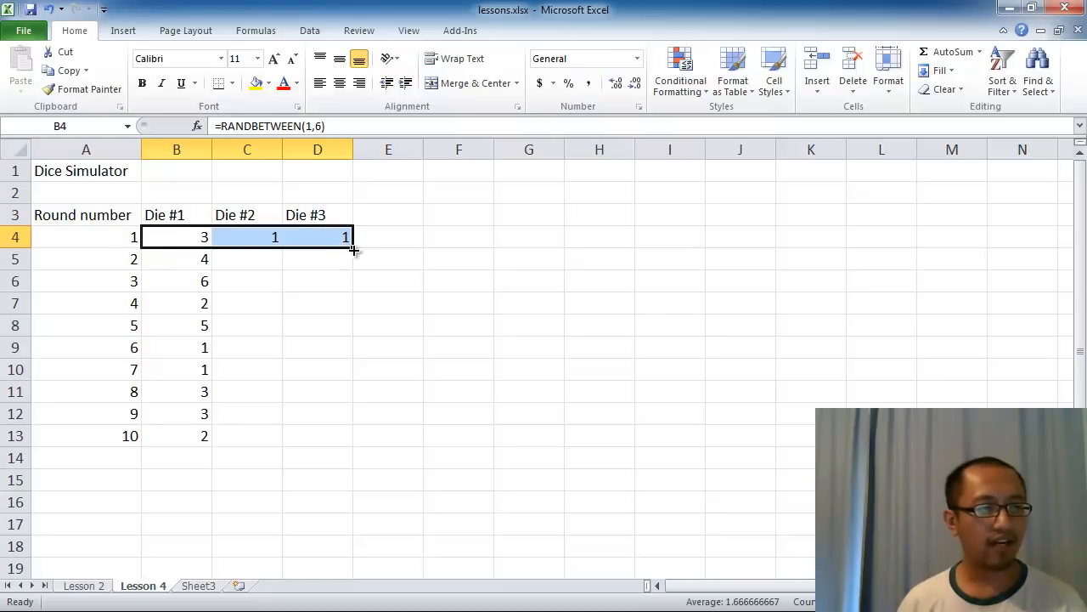
pyautogui.moveTo(353, 247); pyautogui.dragTo(340, 448)
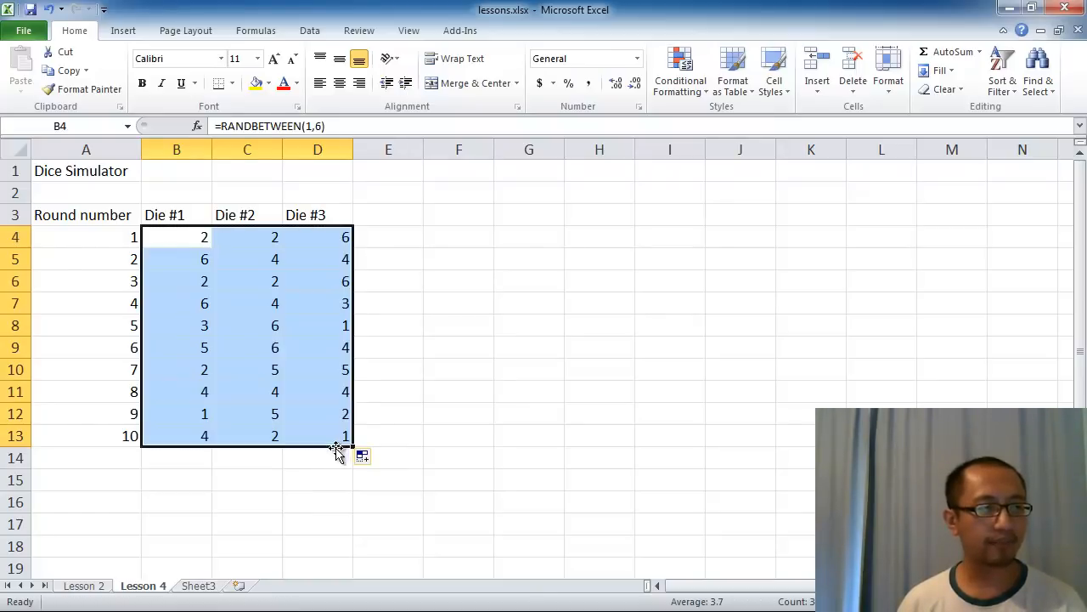
pyautogui.click(285, 485)
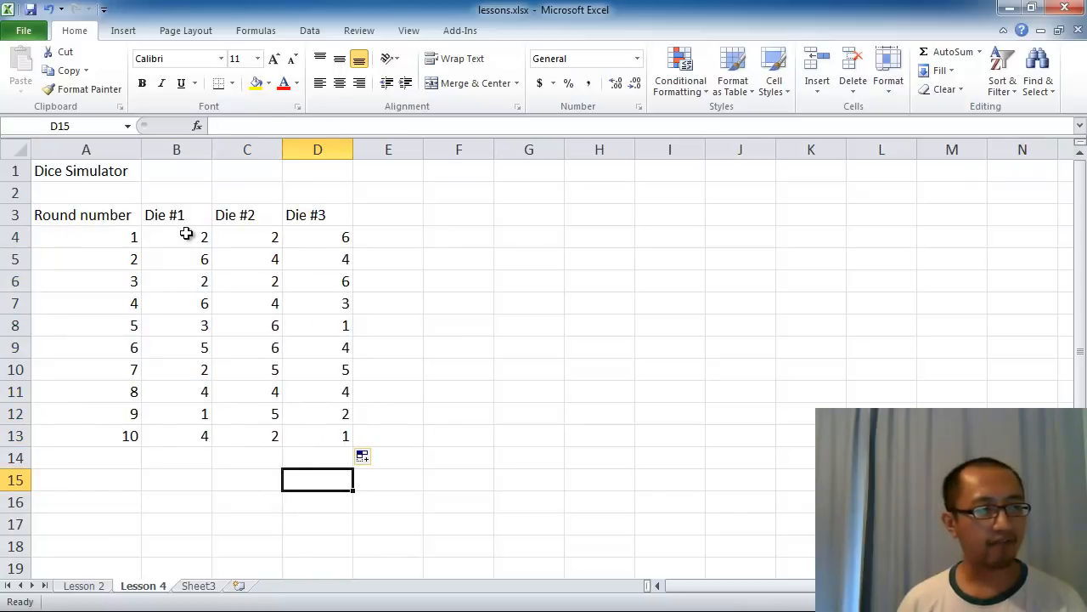
# - Review the three dice rolls of the first round and the whole block of rolls in B4:D13
pyautogui.moveTo(186, 235); pyautogui.dragTo(327, 235)
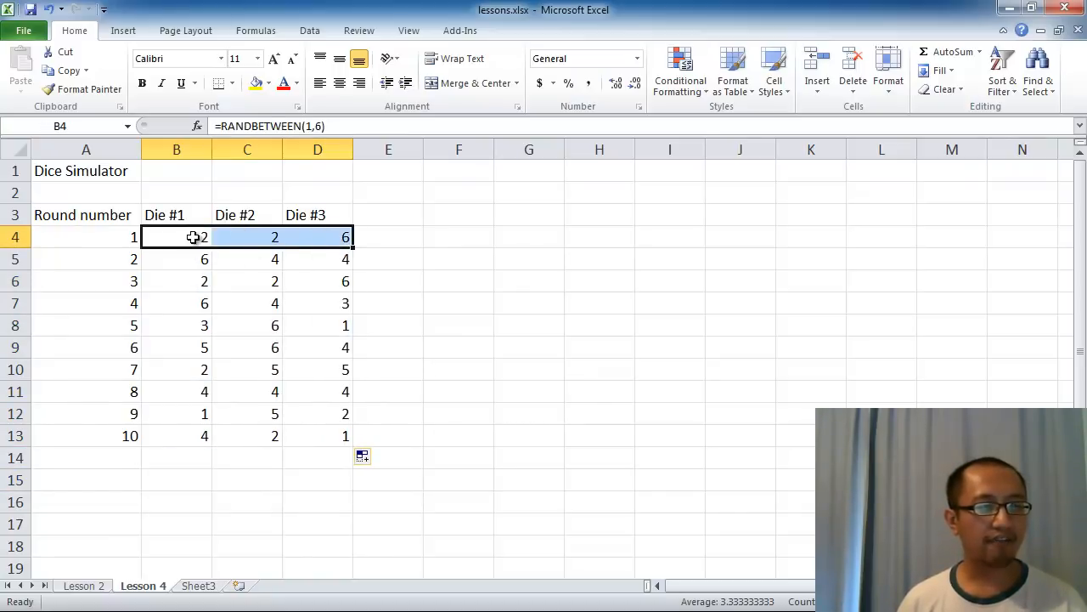
pyautogui.click(332, 437)
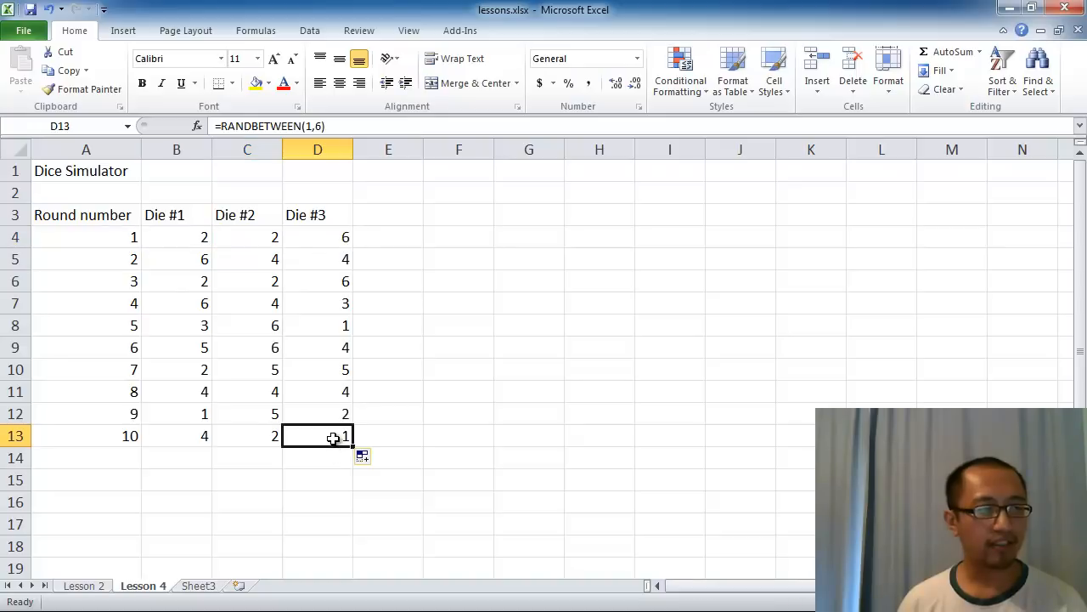
pyautogui.moveTo(186, 237); pyautogui.dragTo(316, 430)
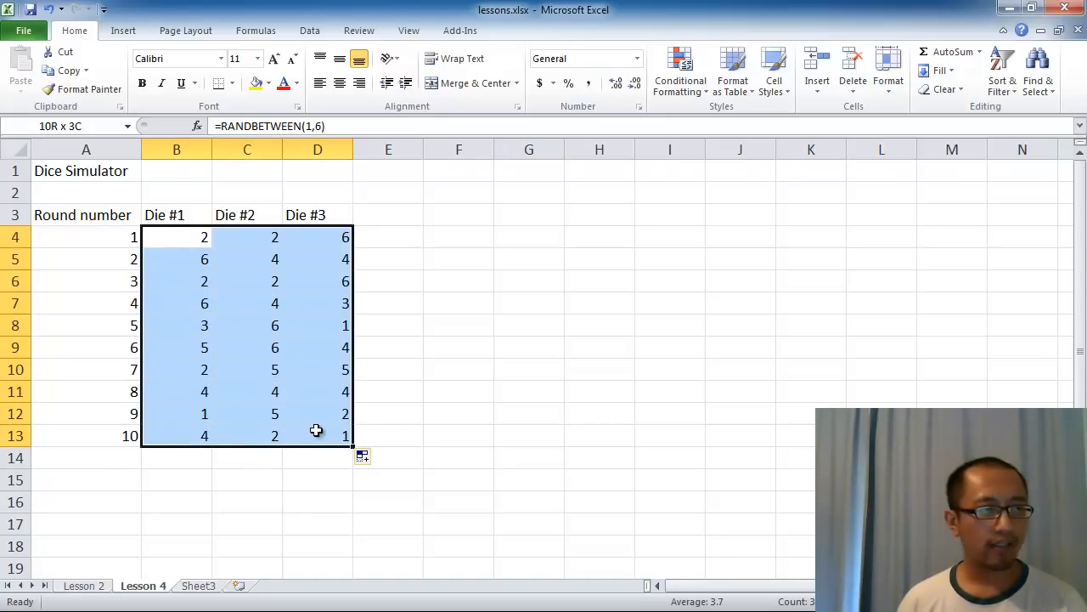
pyautogui.moveTo(316, 430); pyautogui.dragTo(316, 430)
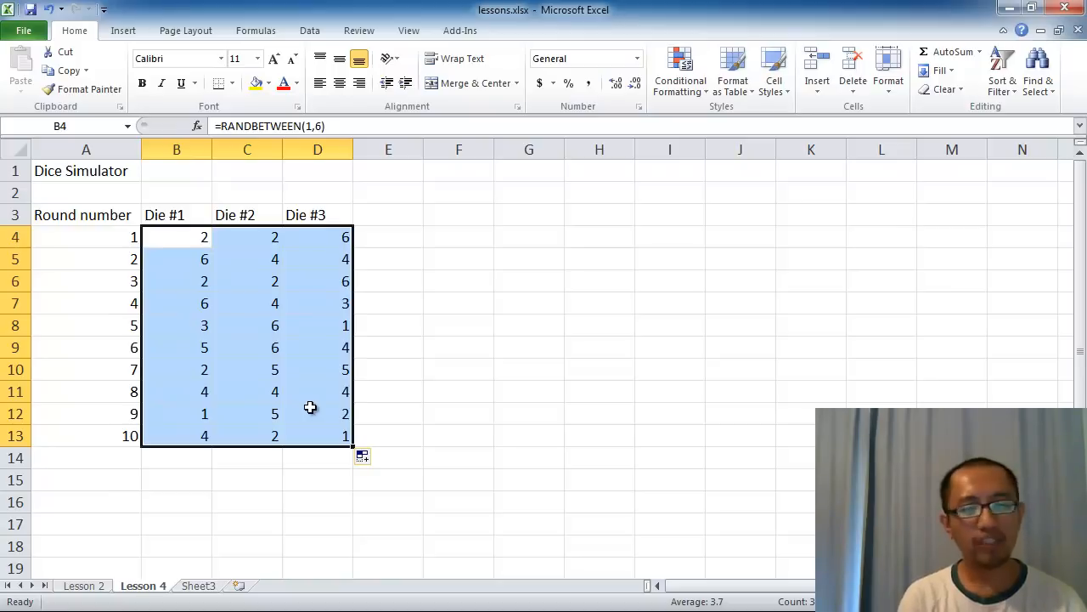
pyautogui.click(501, 384)
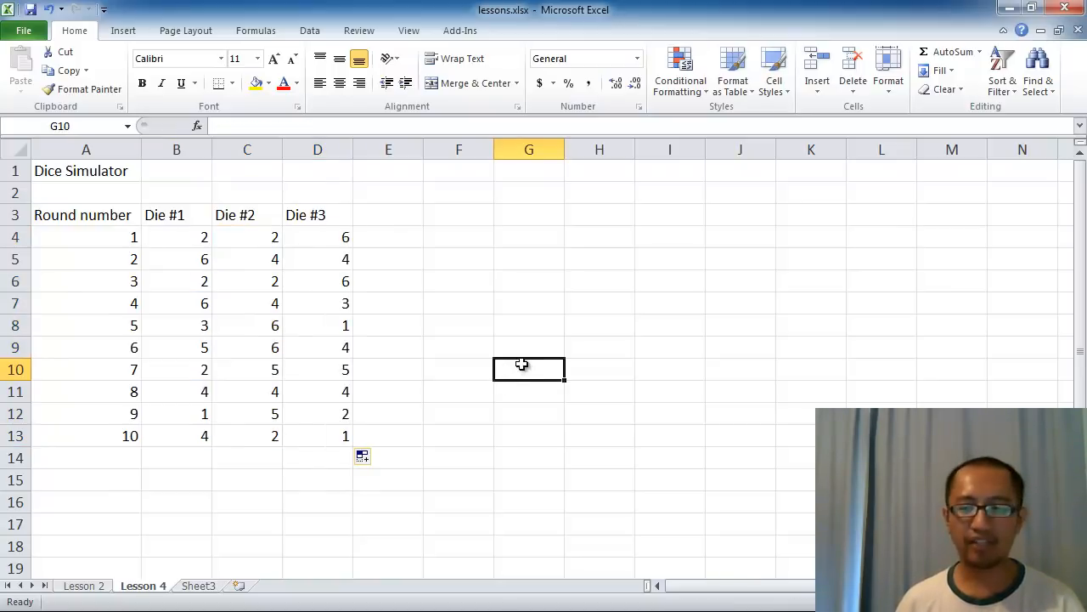
pyautogui.click(515, 303)
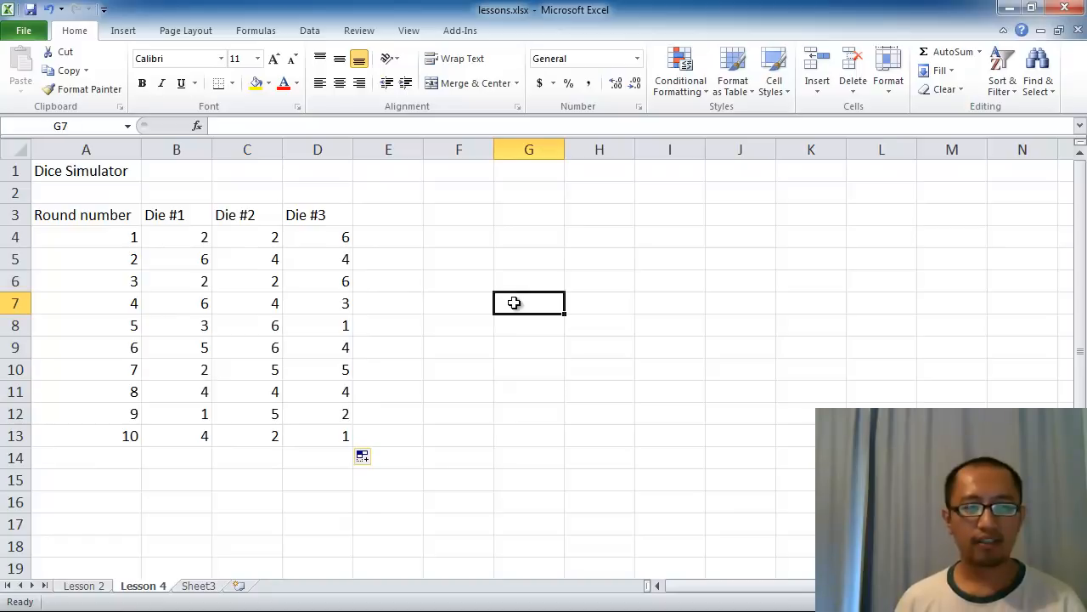
pyautogui.click(506, 347)
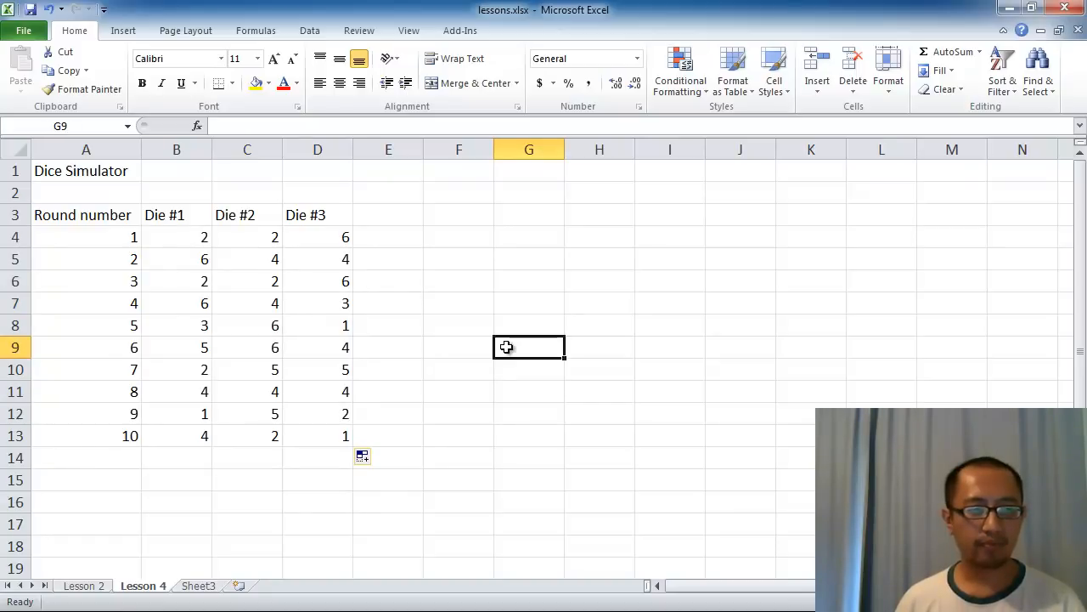
pyautogui.click(539, 309)
# - Enter hello in cell H7 to make all the dice formulas recalculate
pyautogui.click(586, 297)
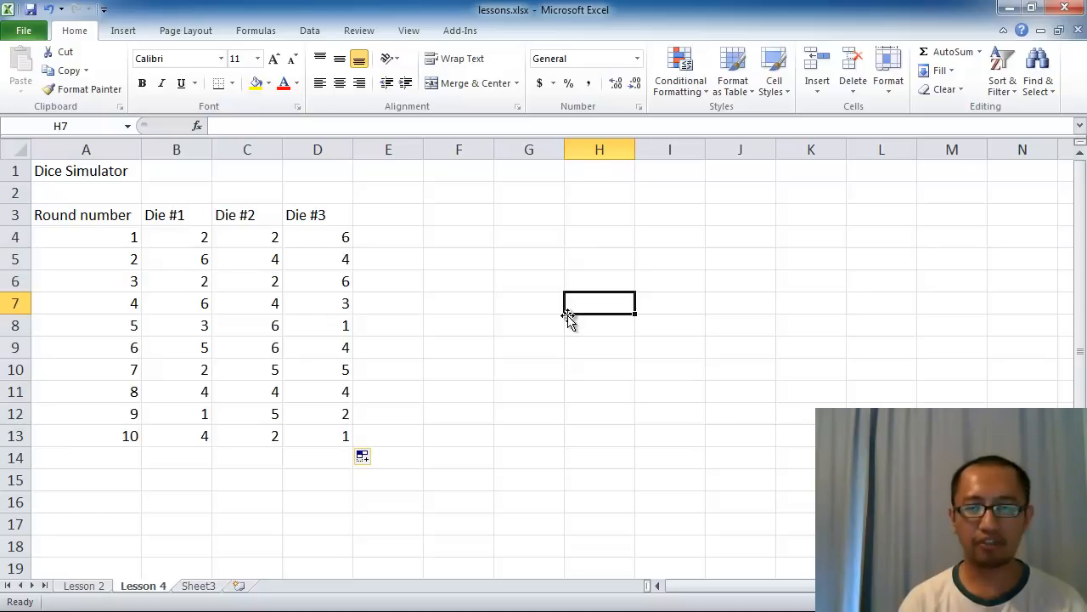
pyautogui.write('hello')
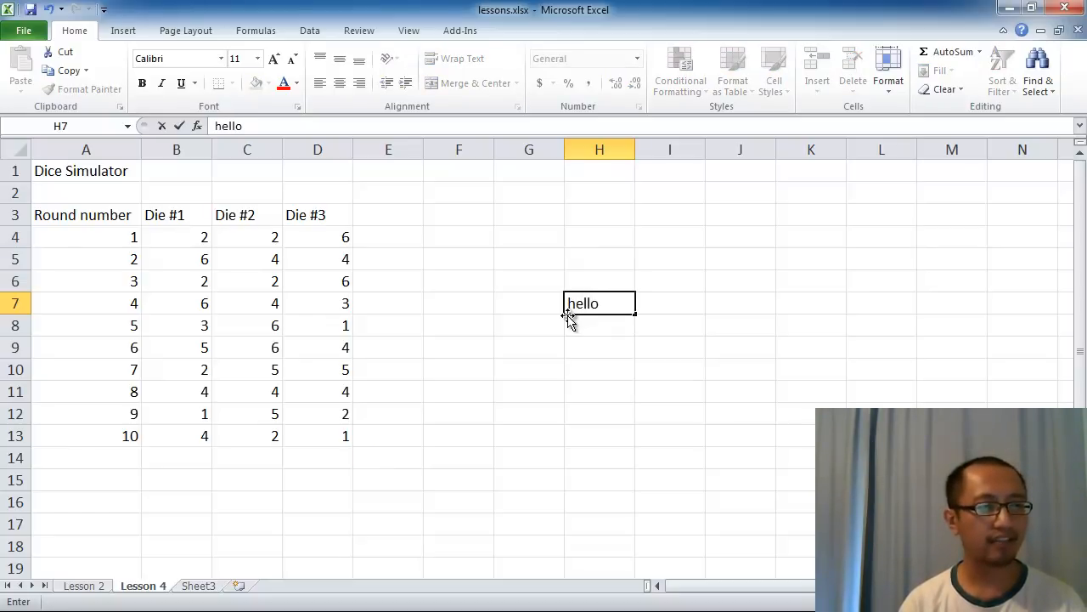
pyautogui.press('Return')
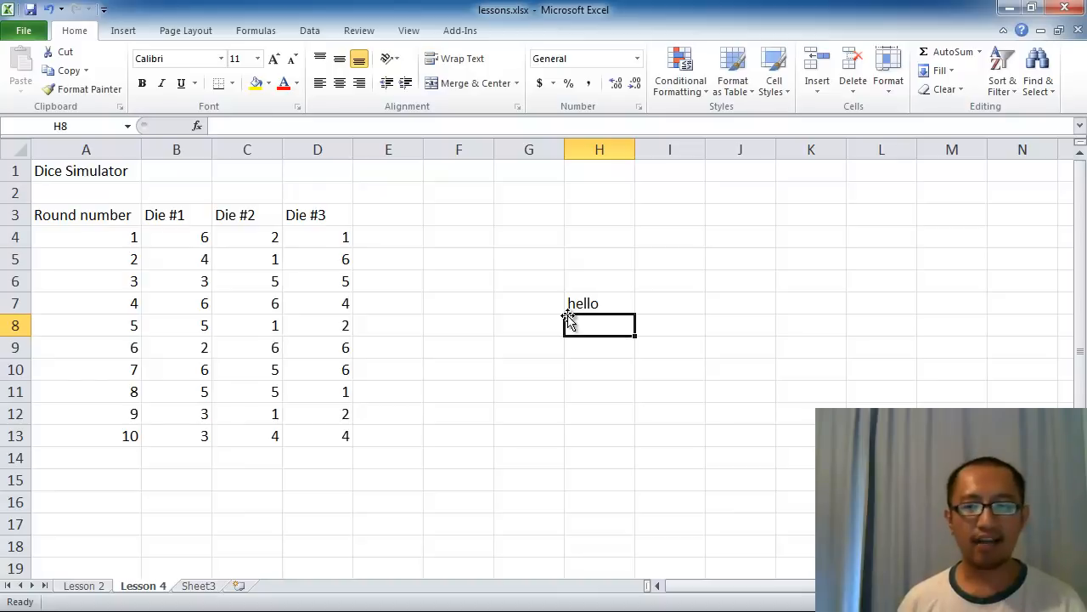
# - Copy the dice rolls in B4:D13 and paste them over themselves as values only, replacing the RANDBETWEEN formulas
pyautogui.moveTo(199, 238); pyautogui.dragTo(315, 439)
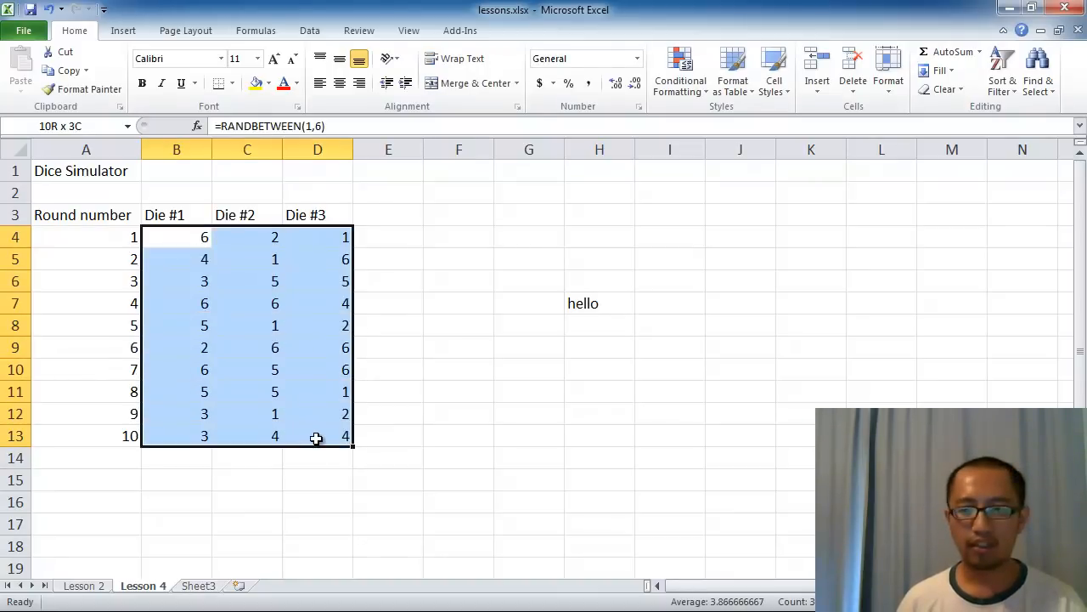
pyautogui.moveTo(315, 439); pyautogui.dragTo(205, 238)
pyautogui.click(373, 434)
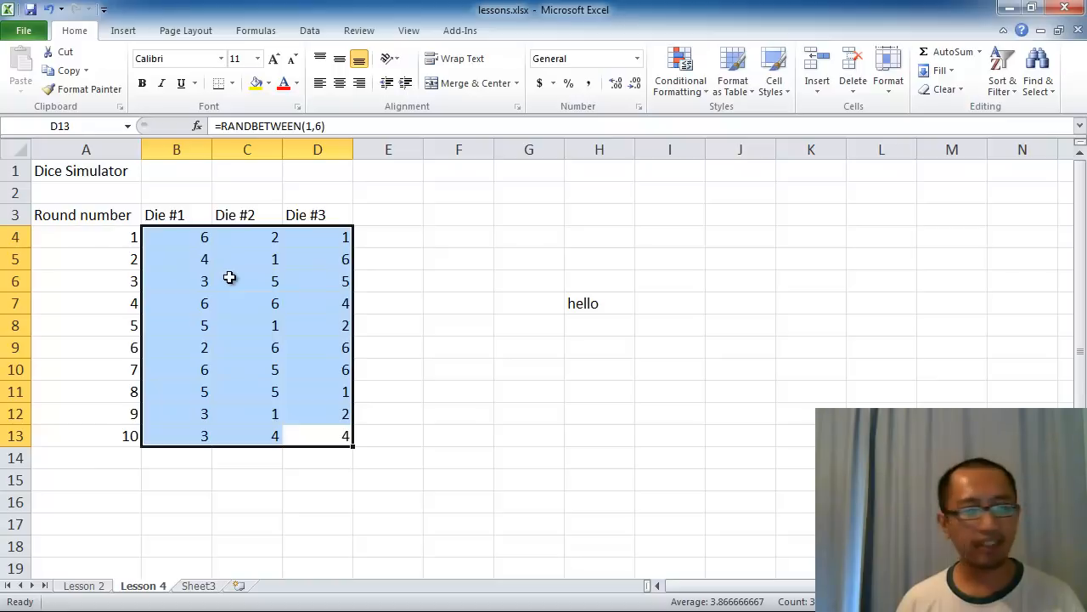
pyautogui.hotkey('ctrl', 'c')
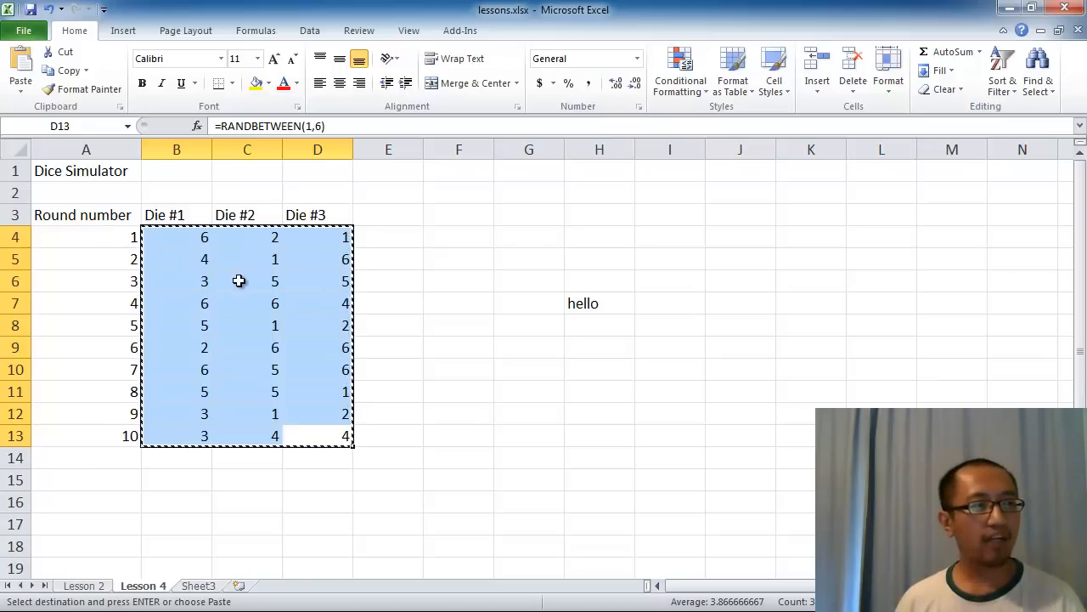
pyautogui.click(24, 102)
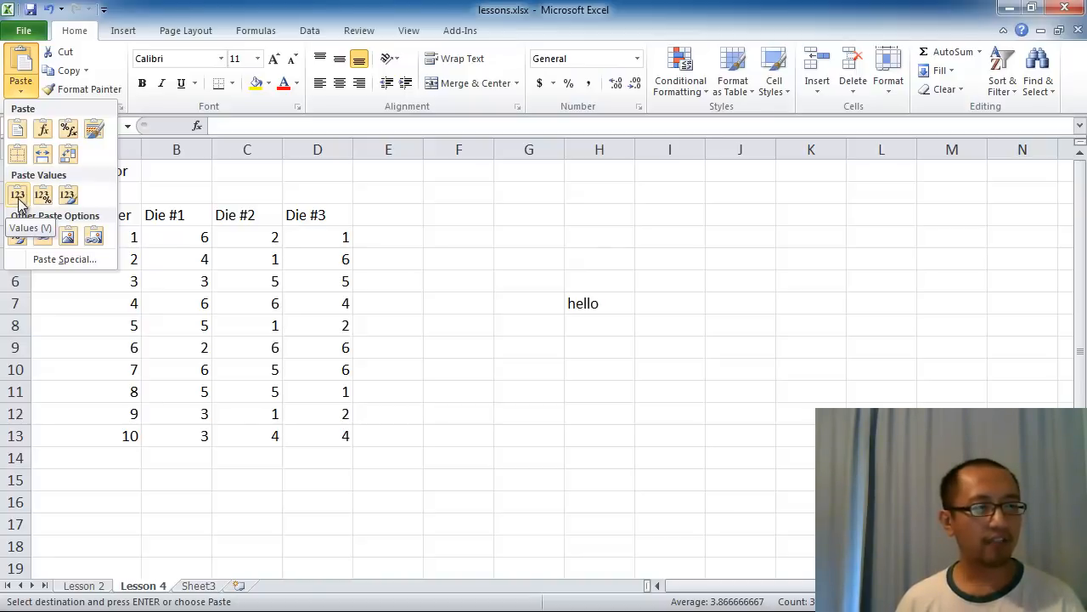
pyautogui.click(18, 197)
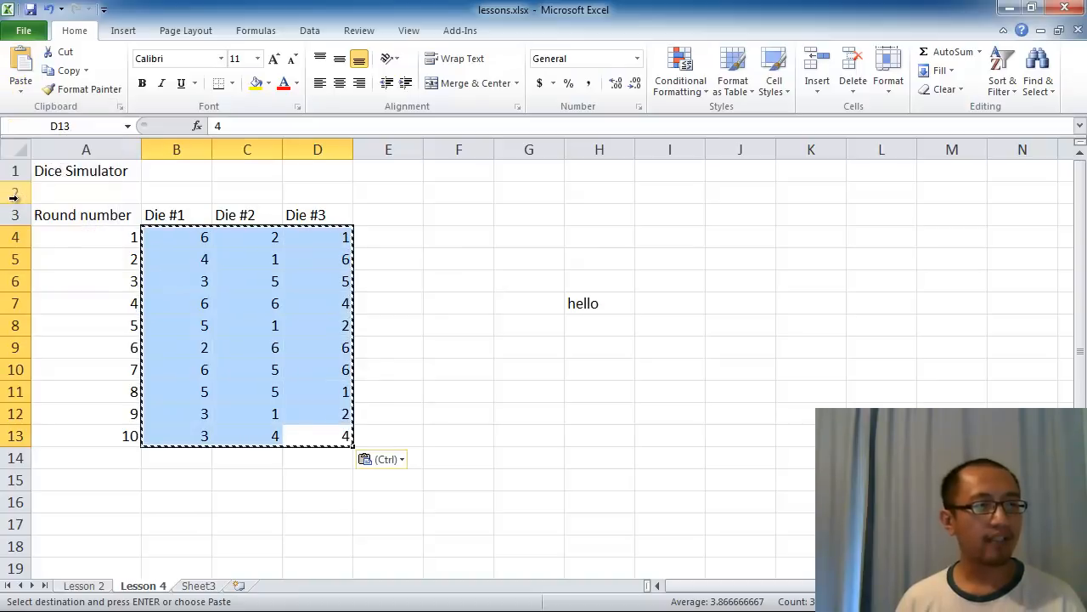
pyautogui.press('Escape')
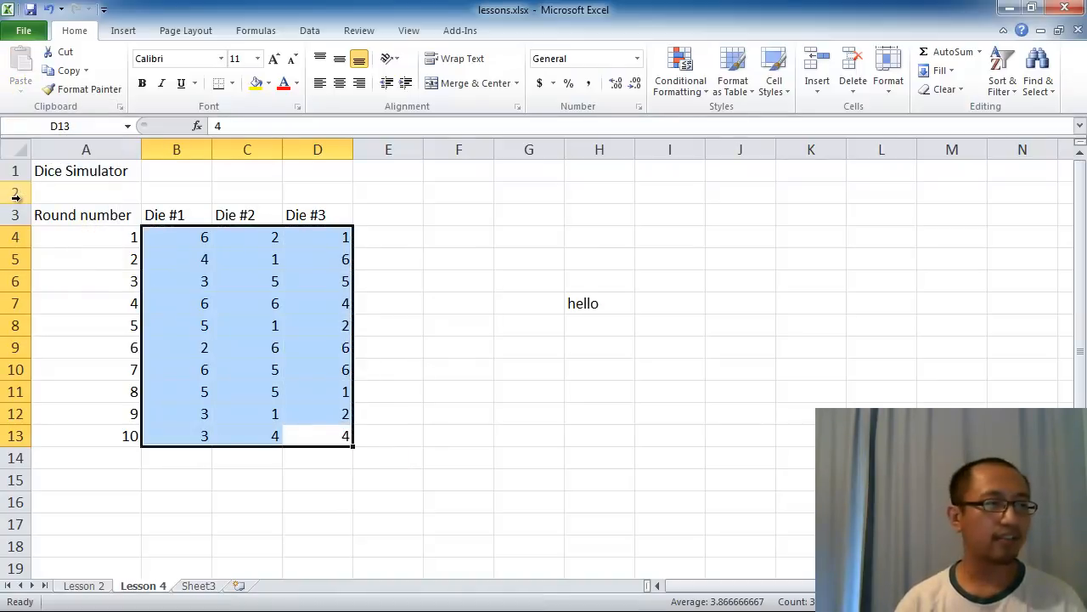
# - Check individual cells across the dice block B4:D13 to see whether they hold plain numbers or formulas
pyautogui.click(185, 235)
pyautogui.click(200, 268)
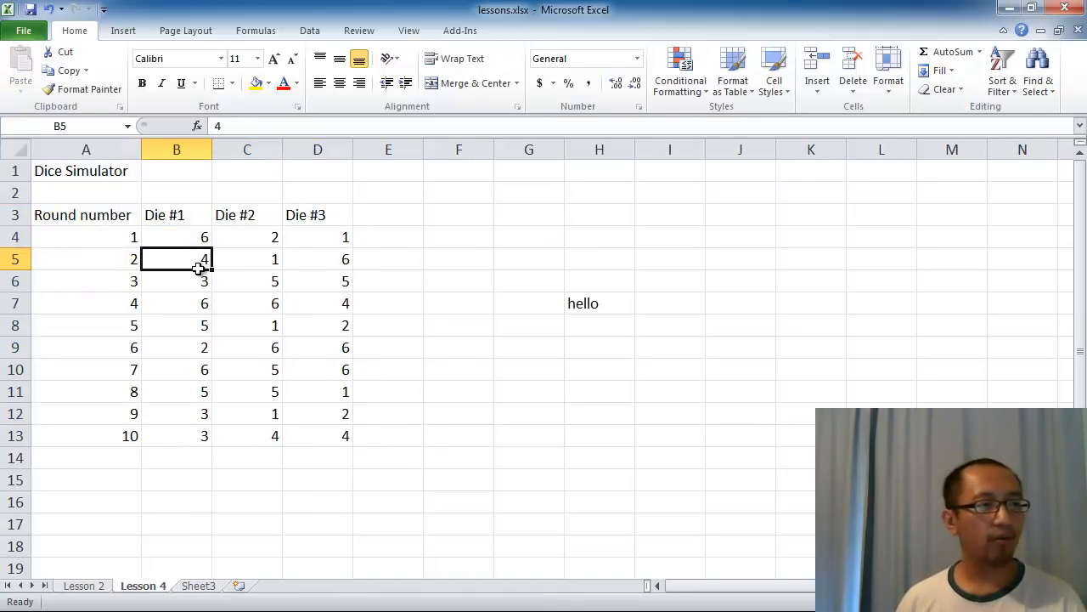
pyautogui.click(199, 308)
pyautogui.click(204, 372)
pyautogui.click(255, 371)
pyautogui.click(265, 324)
pyautogui.click(257, 284)
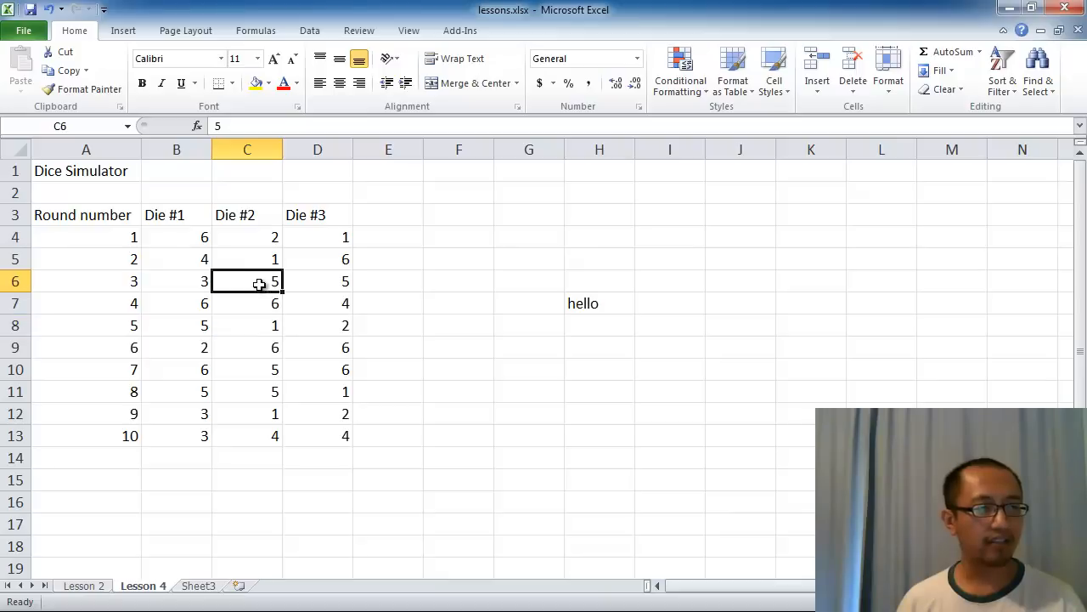
pyautogui.click(231, 240)
pyautogui.moveTo(187, 235); pyautogui.dragTo(328, 433)
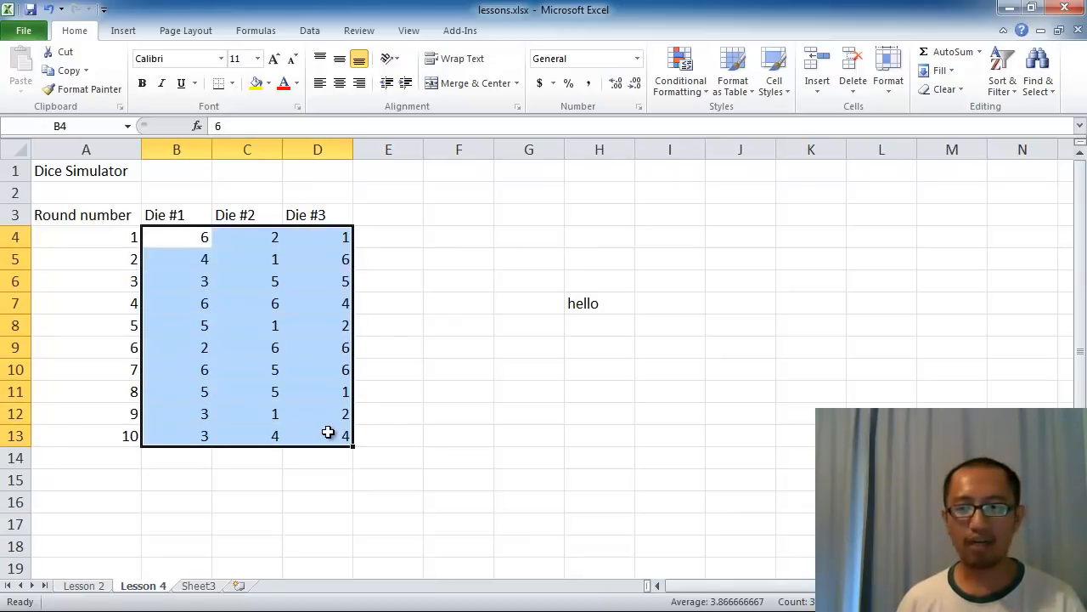
pyautogui.click(340, 346)
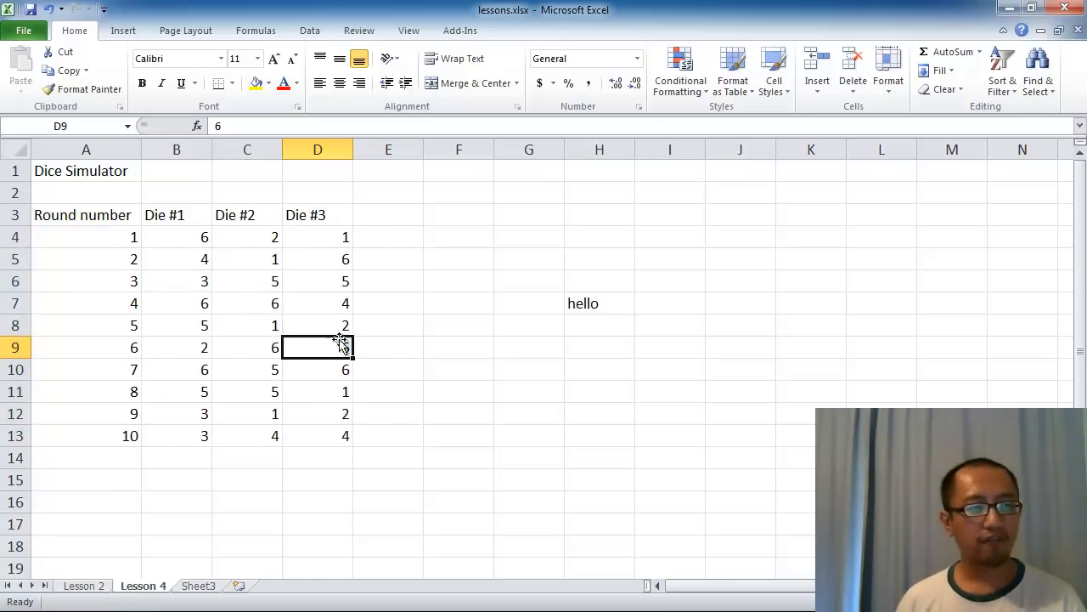
# - Enter the test texts dfkj, dflkj and wlkjer in H7, H8 and H9 to test whether the dice rolls recalculate
pyautogui.click(495, 320)
pyautogui.click(600, 304)
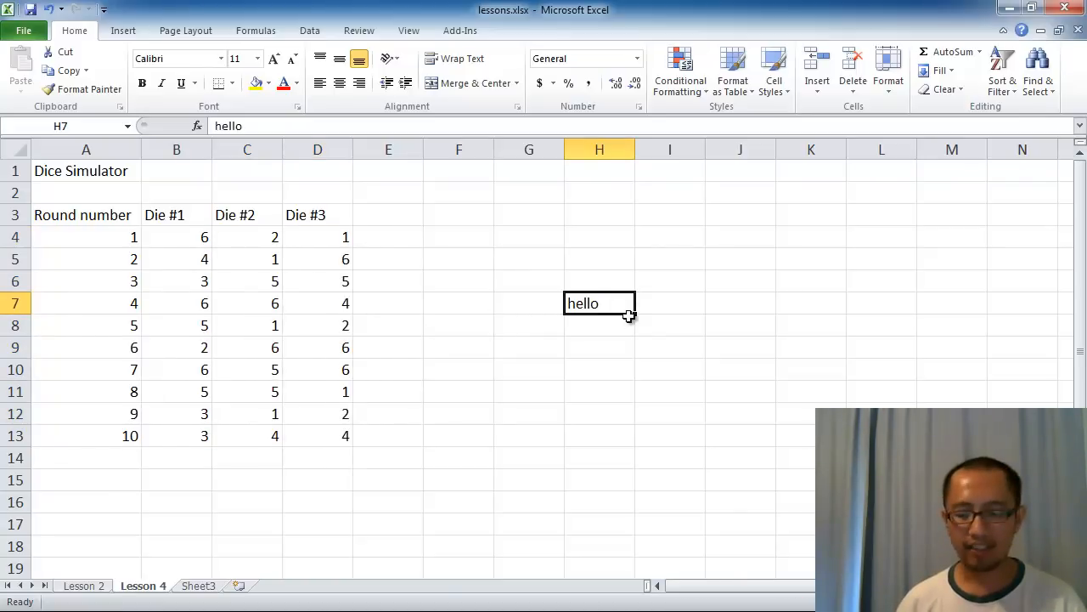
pyautogui.write('dfkj')
pyautogui.press('Return')
pyautogui.write('dflkj')
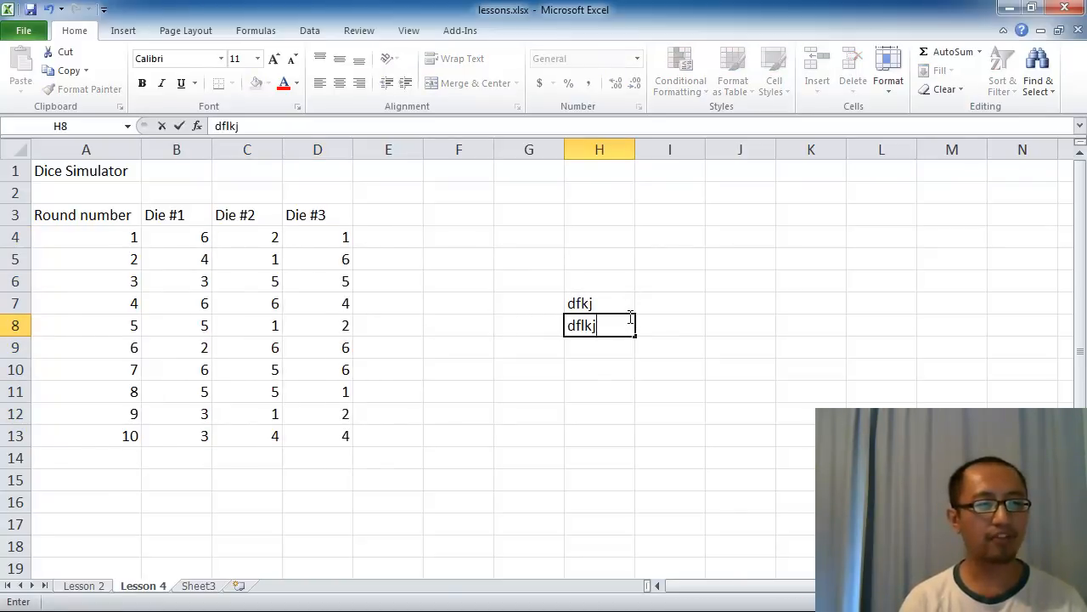
pyautogui.press('Return')
pyautogui.write('wlkjer')
pyautogui.press('Return')
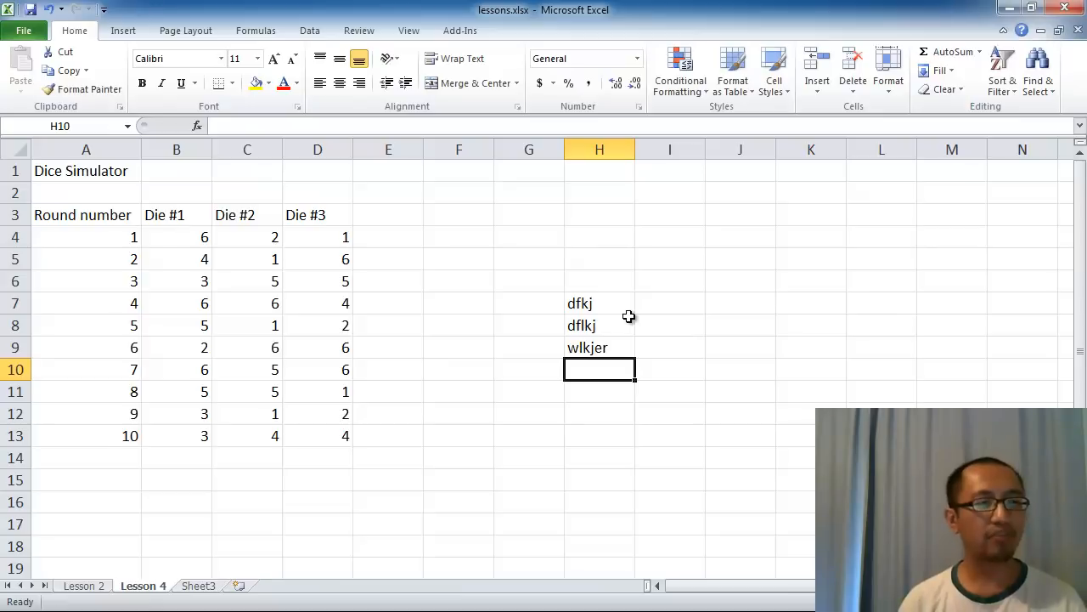
# - Clear the test texts from column H, rows 7 to 10
pyautogui.hotkey('shift', 'Up')
pyautogui.hotkey('shift', 'Up')
pyautogui.hotkey('shift', 'Up')
pyautogui.press('Delete')
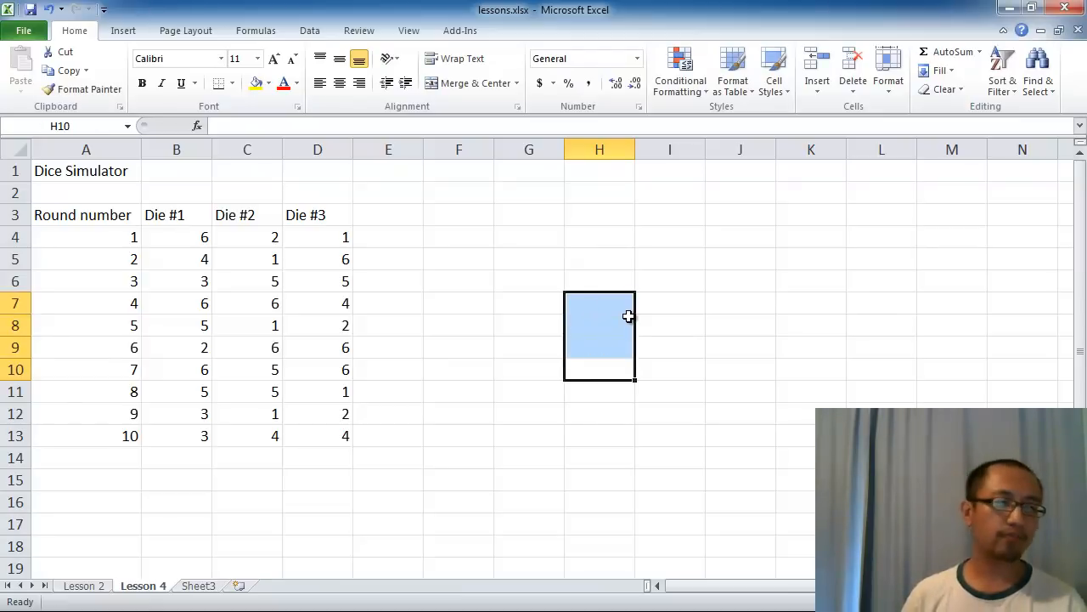